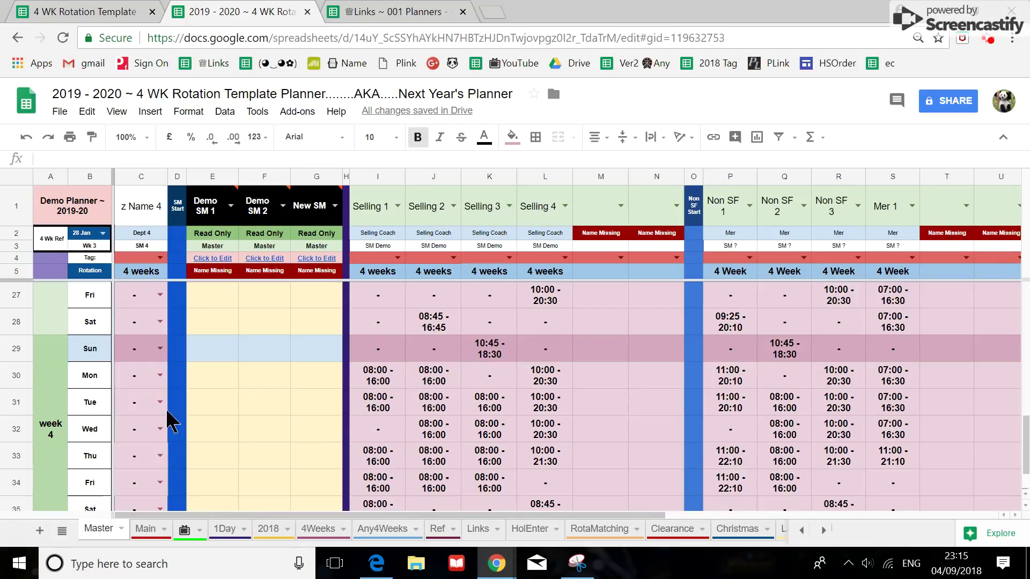
Dismiss the invalid-input note in the 2019-20 planner by selecting M9, and inspect its rota.
{"action": "scroll", "coordinate": [43, 360], "scroll_direction": "up", "scroll_amount": 3}
{"action": "scroll", "coordinate": [44, 360], "scroll_direction": "up", "scroll_amount": 4}
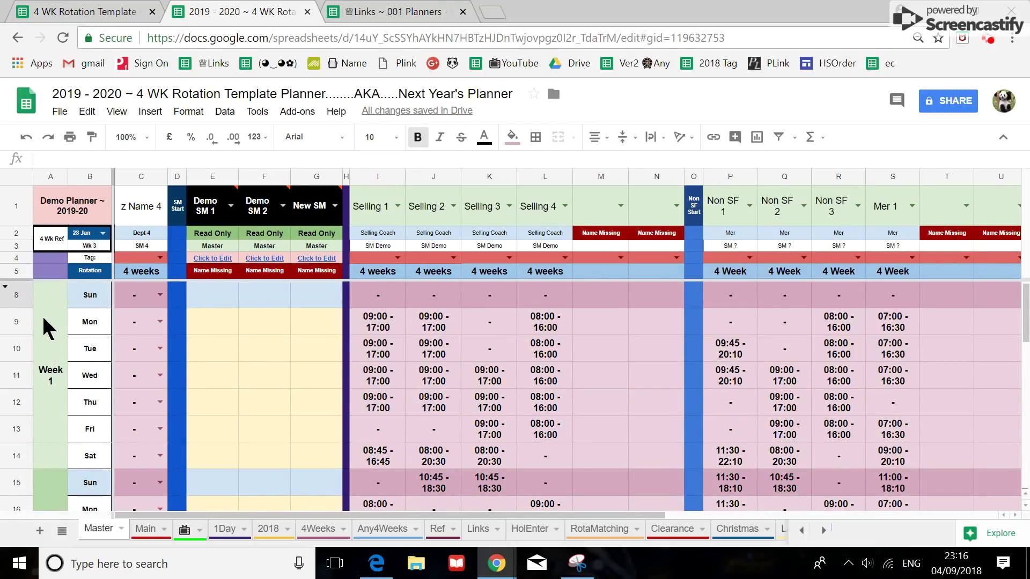
{"action": "left_click", "coordinate": [97, 11]}
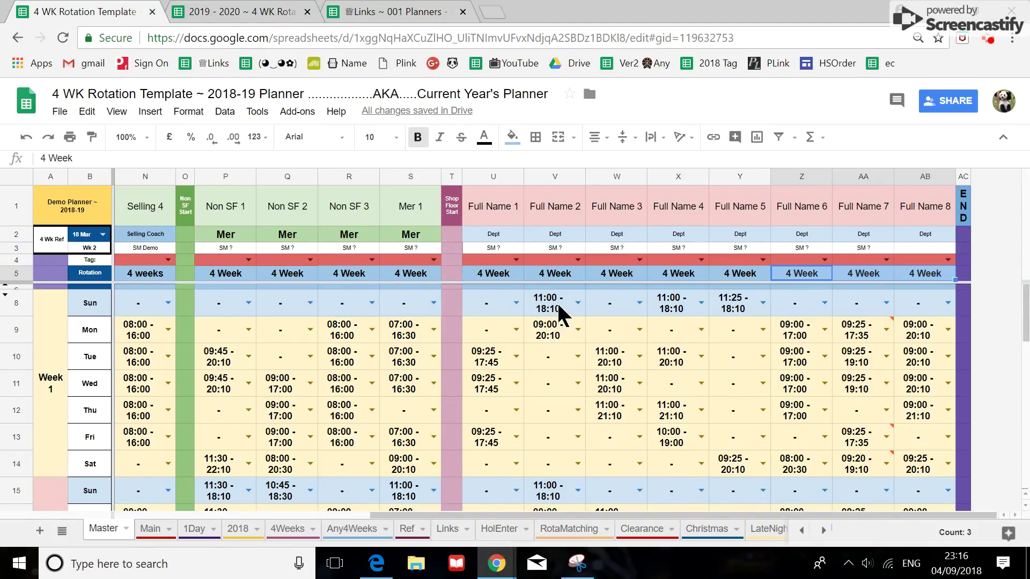
{"action": "left_click", "coordinate": [241, 12]}
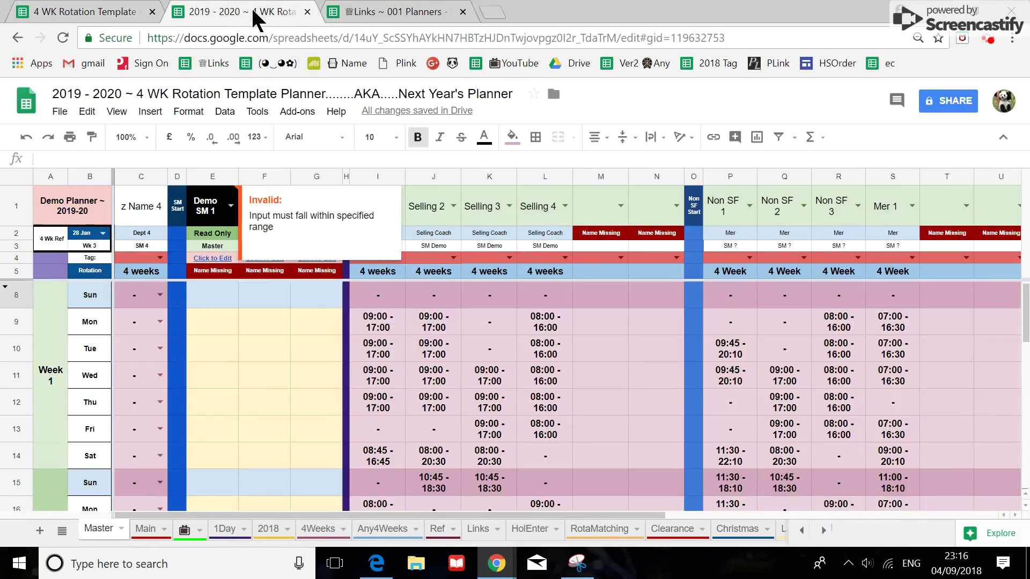
{"action": "left_click", "coordinate": [617, 322]}
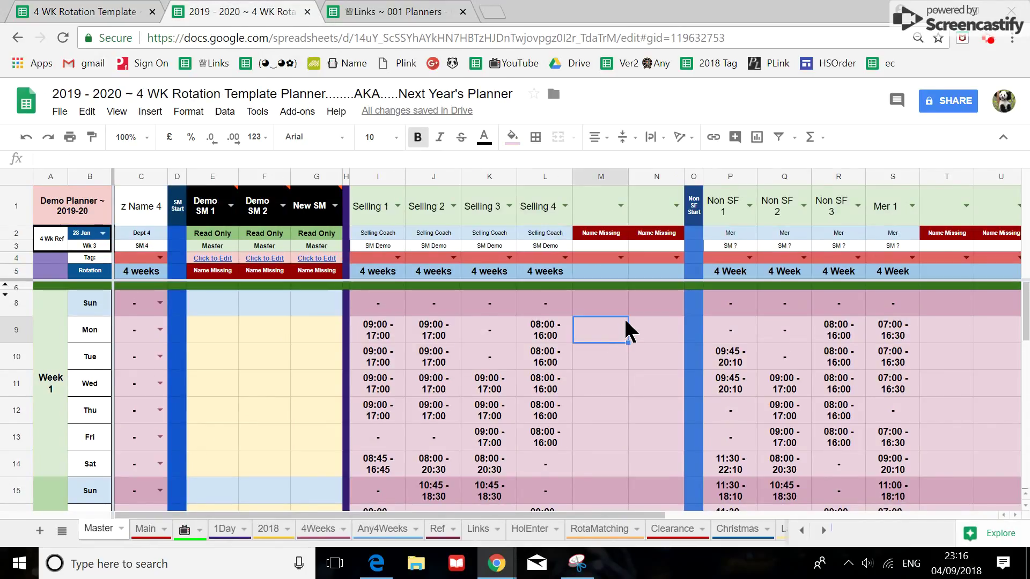
{"action": "left_click_drag", "start_coordinate": [552, 514], "coordinate": [906, 517]}
{"action": "scroll", "coordinate": [532, 407], "scroll_direction": "down", "scroll_amount": 10}
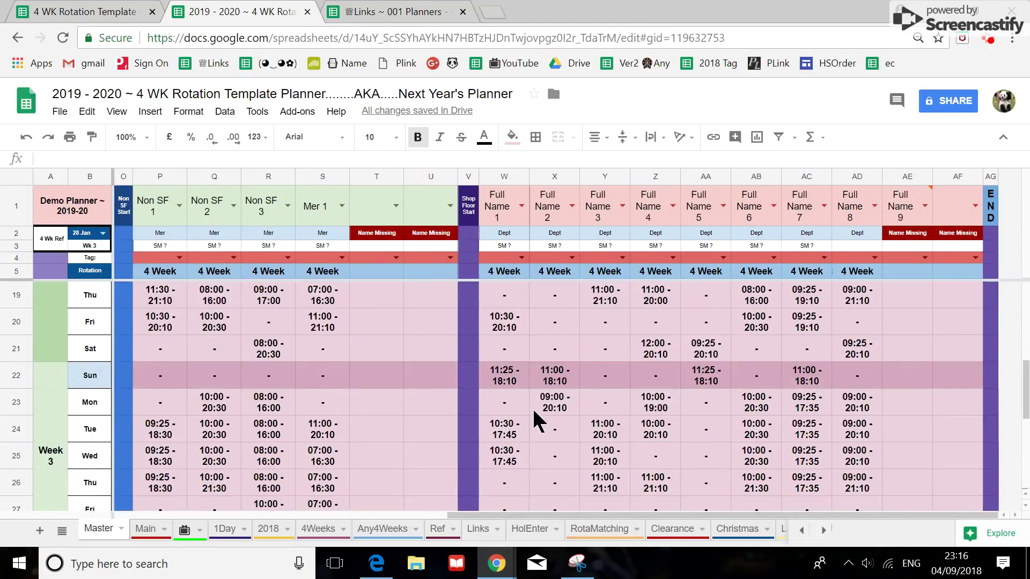
{"action": "scroll", "coordinate": [532, 413], "scroll_direction": "up", "scroll_amount": 10}
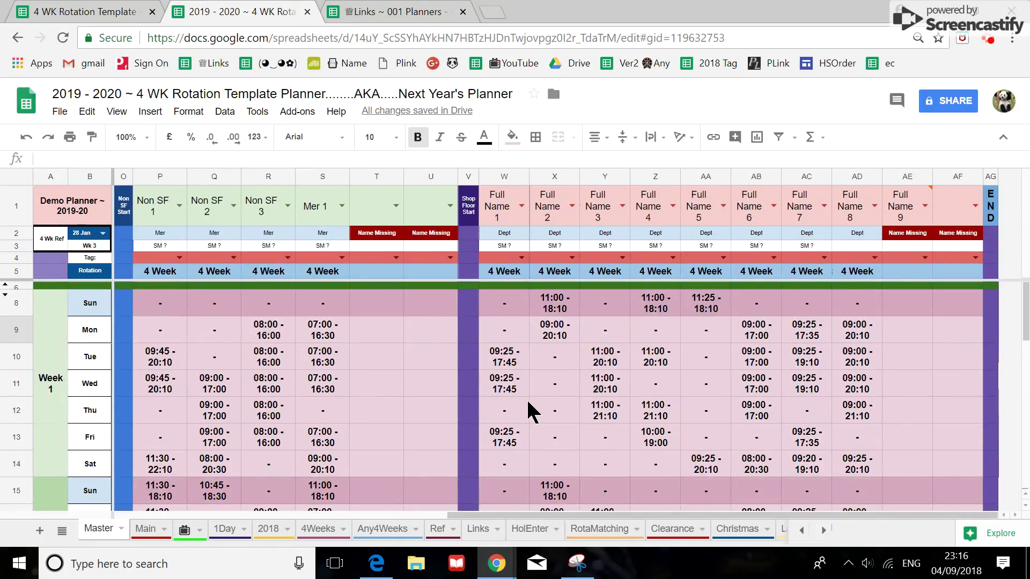
{"action": "left_click_drag", "start_coordinate": [460, 514], "coordinate": [294, 514]}
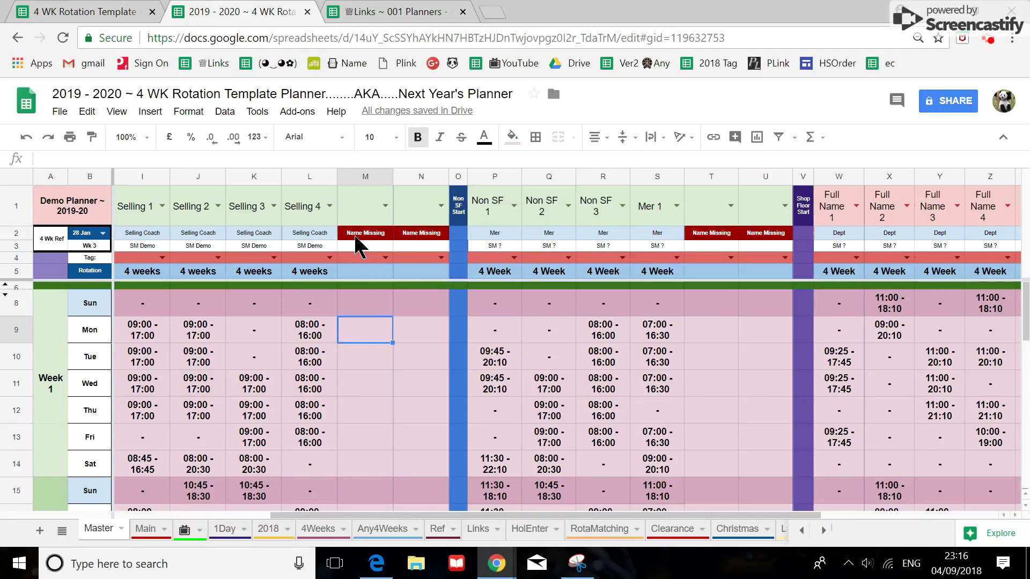
Compare the 2018-19 planner against the 2019-20 planner.
{"action": "left_click", "coordinate": [107, 12]}
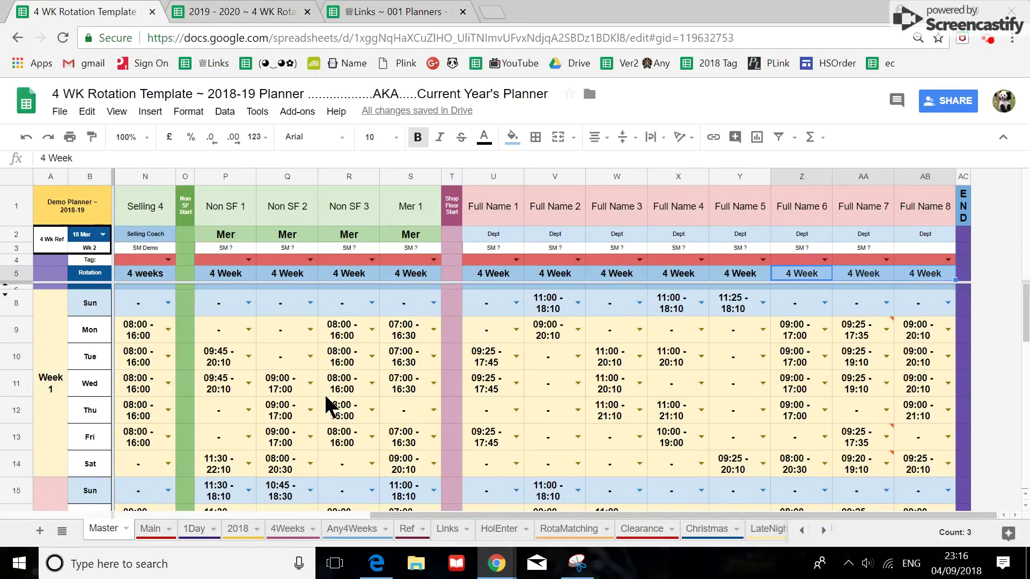
{"action": "left_click", "coordinate": [248, 12]}
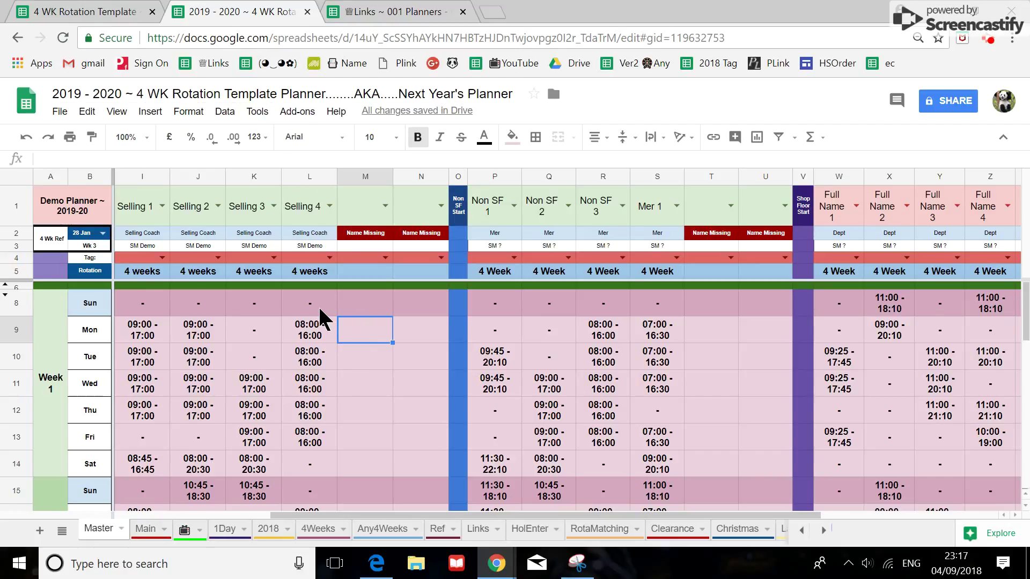
{"action": "left_click", "coordinate": [69, 12]}
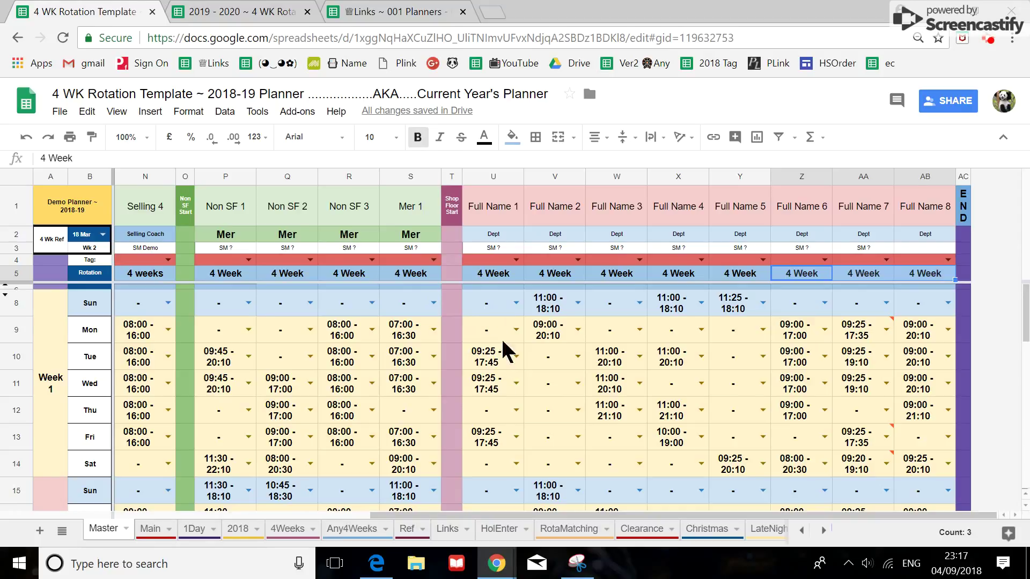
{"action": "left_click", "coordinate": [205, 12]}
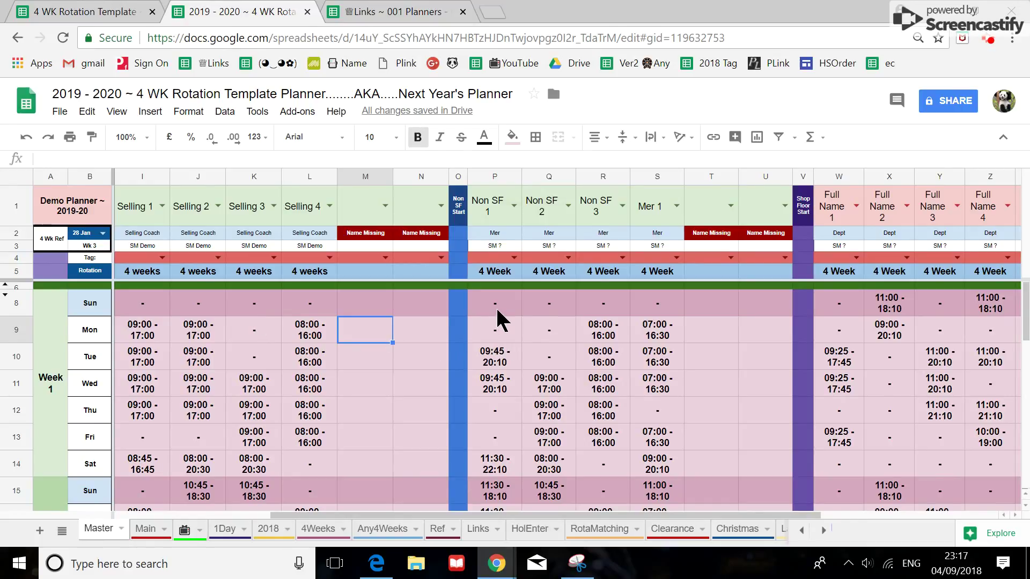
Change P10's end time to 21:10 in the 2019-20 planner, then clear P11 and P10 so linked shifts refill.
{"action": "left_click", "coordinate": [480, 355]}
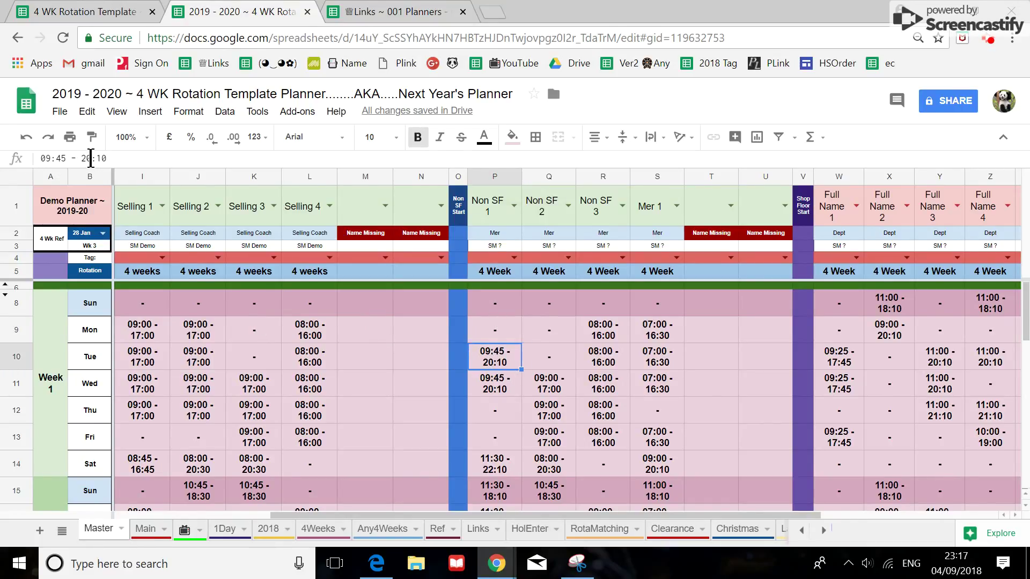
{"action": "left_click_drag", "start_coordinate": [90, 159], "coordinate": [84, 158]}
{"action": "type", "text": "21"}
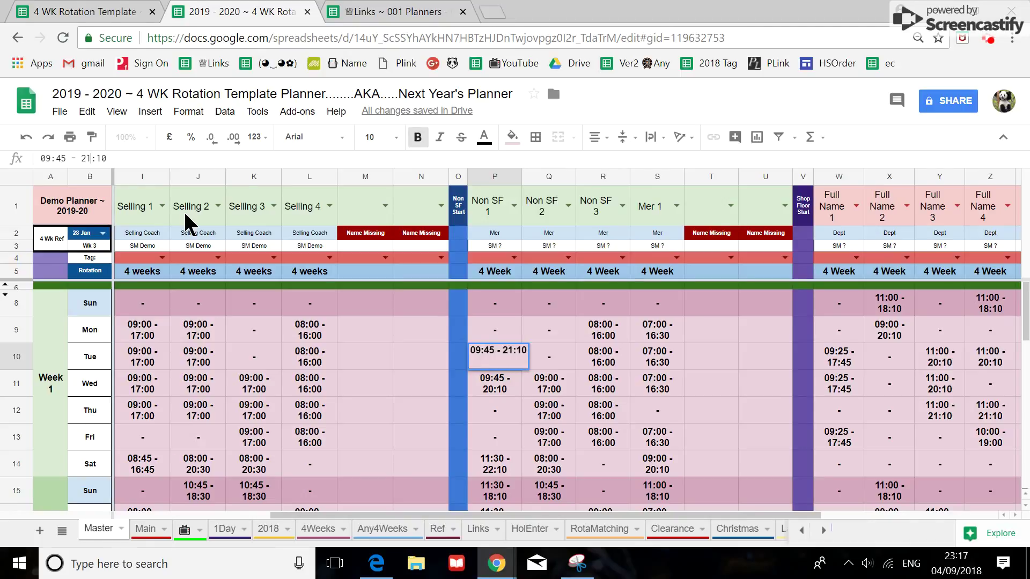
{"action": "key", "text": "Return"}
{"action": "key", "text": "Delete"}
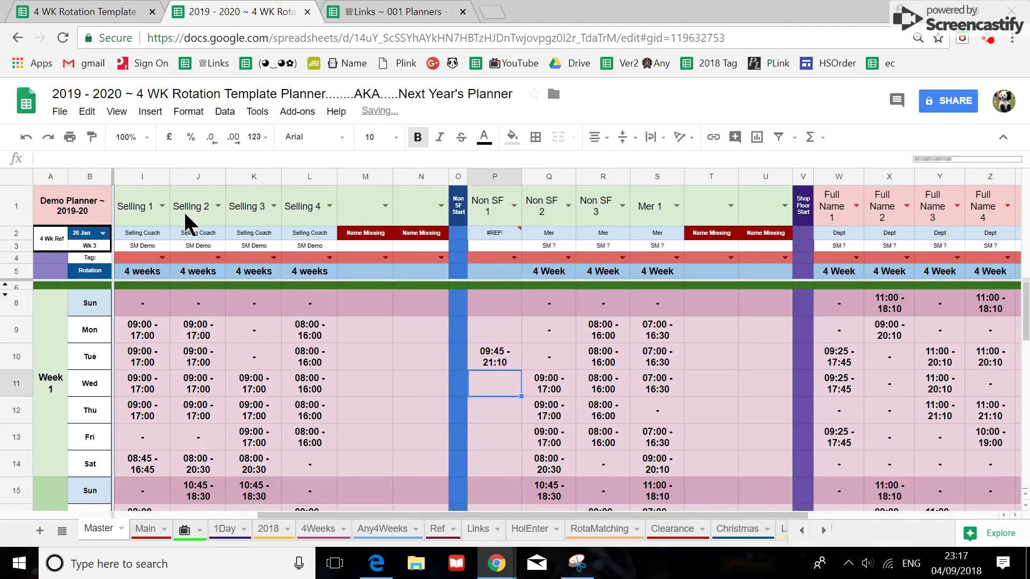
{"action": "mouse_move", "coordinate": [497, 233]}
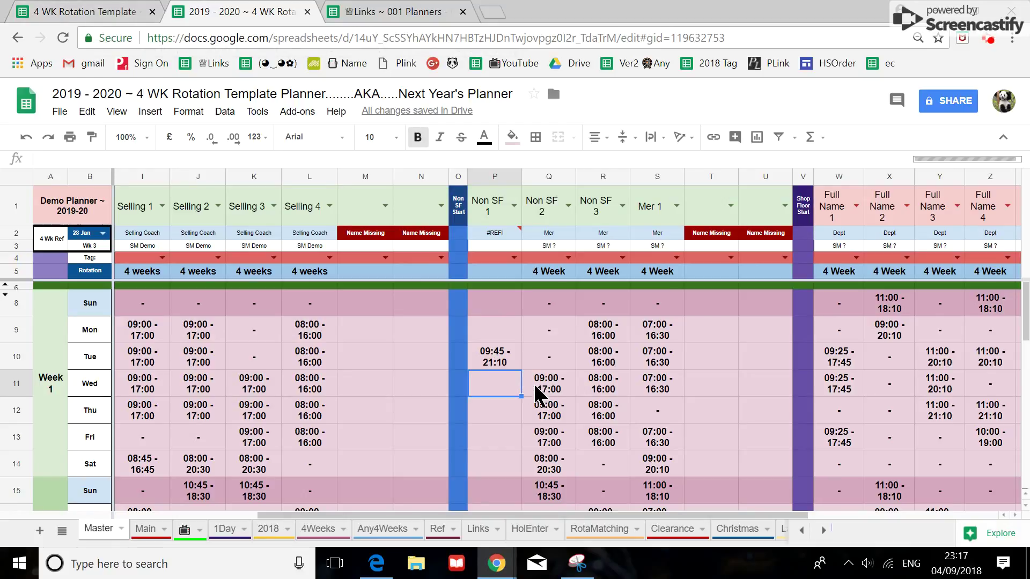
{"action": "left_click", "coordinate": [495, 361]}
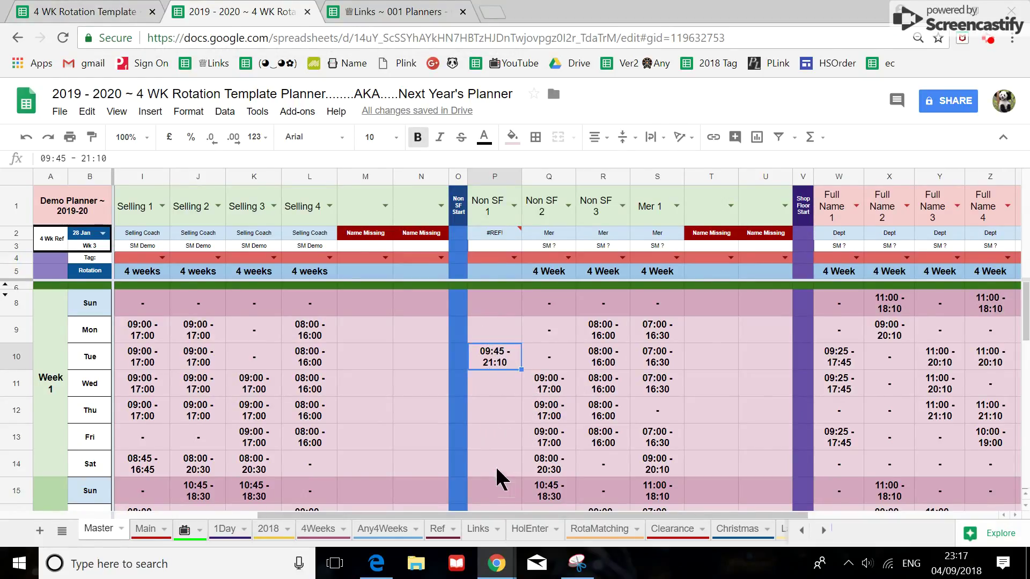
{"action": "key", "text": "Delete"}
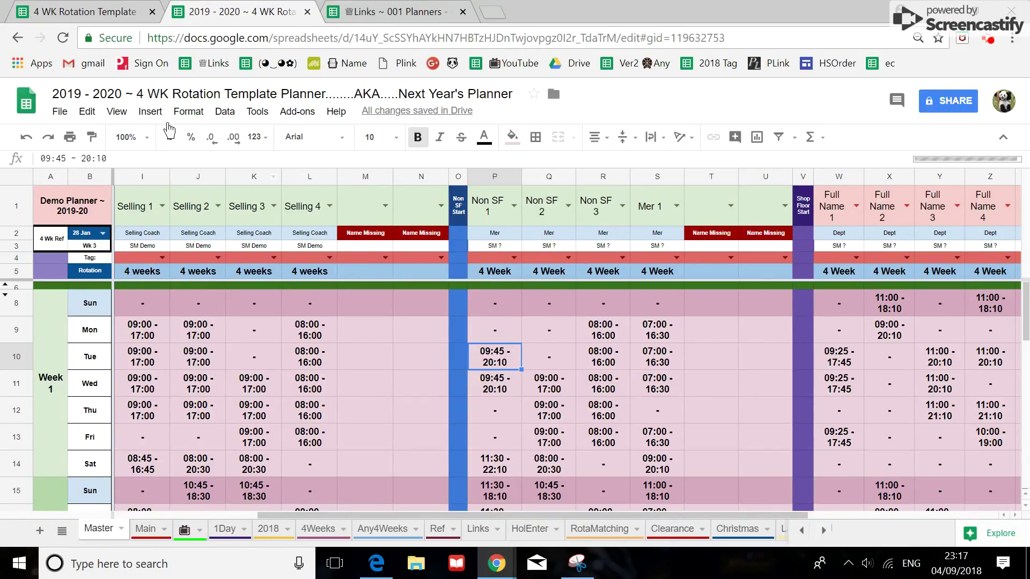
Enter New Start in P8 for Non SF 1's week 1 Sunday in the 2018-19 planner.
{"action": "left_click", "coordinate": [61, 5]}
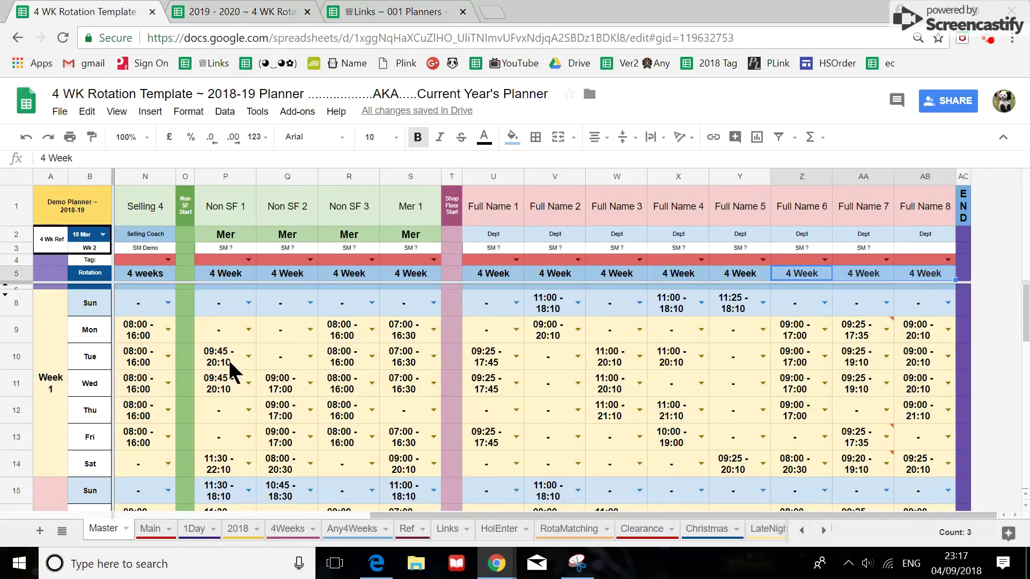
{"action": "left_click", "coordinate": [213, 305]}
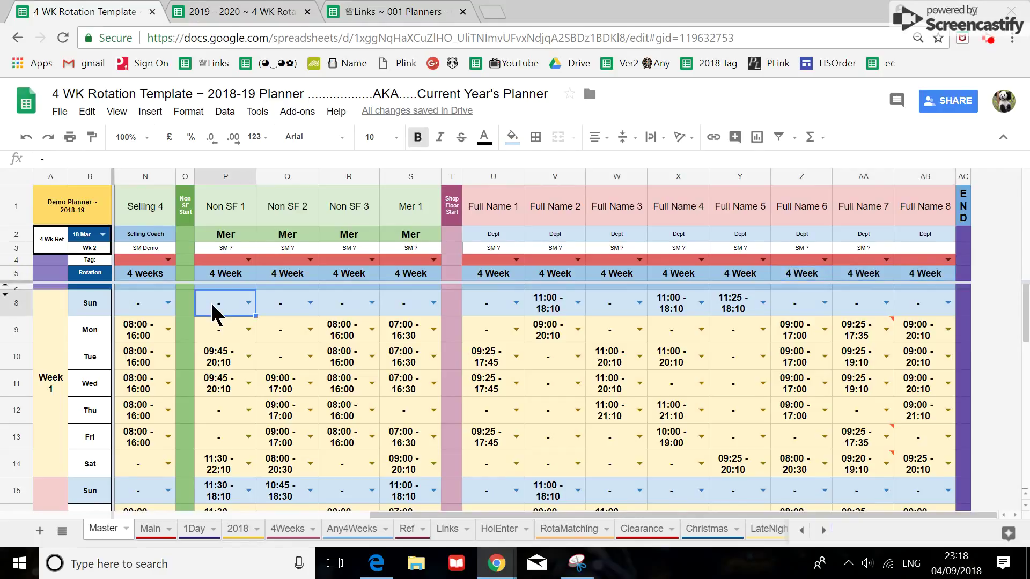
{"action": "type", "text": "N"}
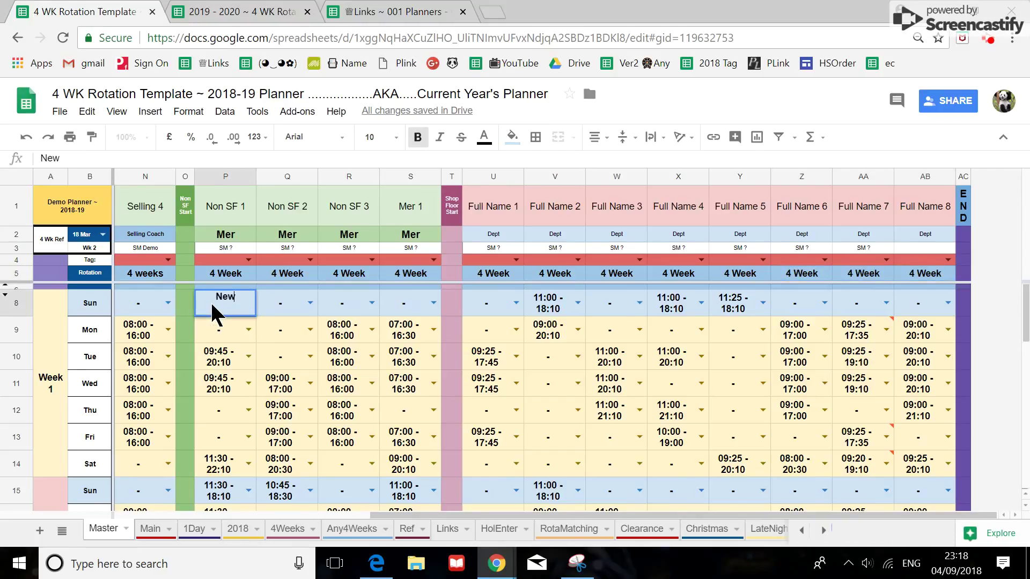
{"action": "type", "text": "ew Start"}
{"action": "left_click", "coordinate": [272, 337]}
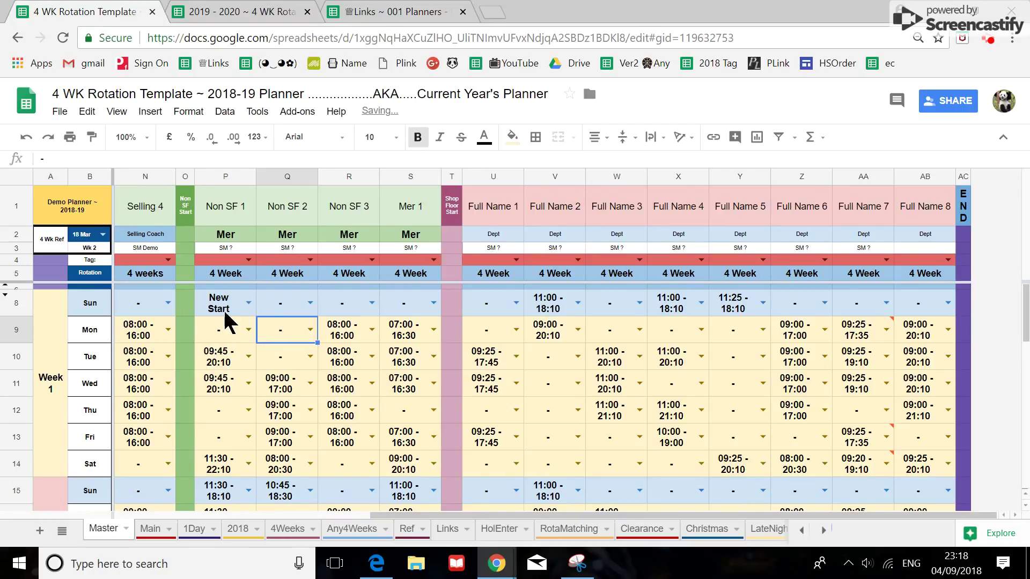
Check that the 2019-20 planner picked up the New Start entry.
{"action": "left_click", "coordinate": [258, 12]}
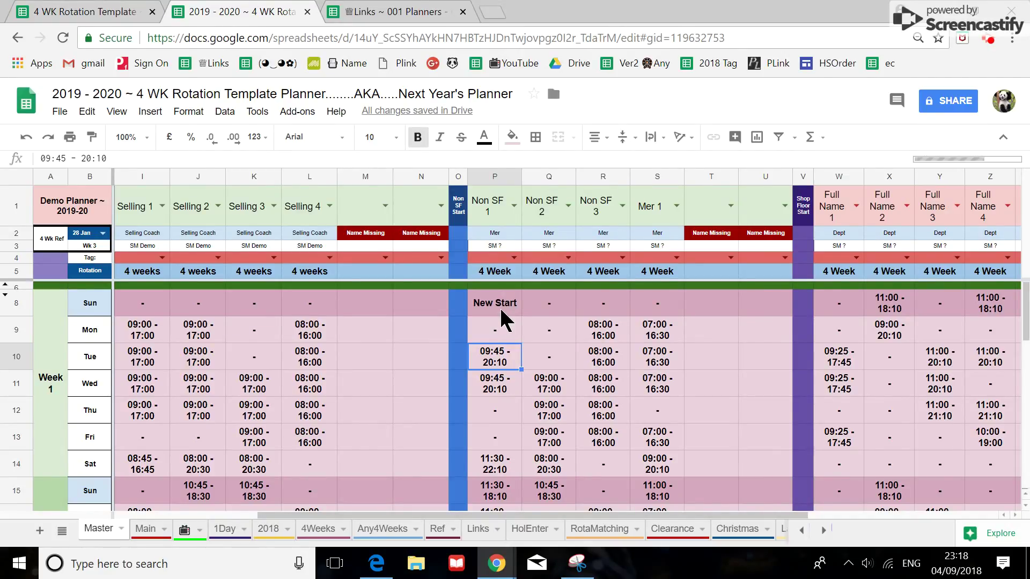
{"action": "left_click", "coordinate": [72, 12]}
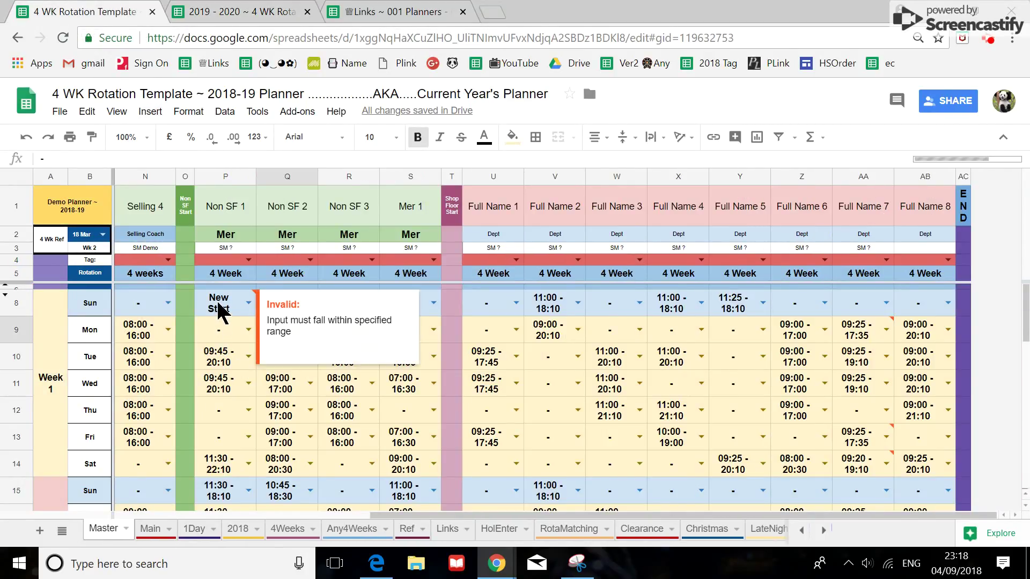
{"action": "left_click", "coordinate": [237, 13]}
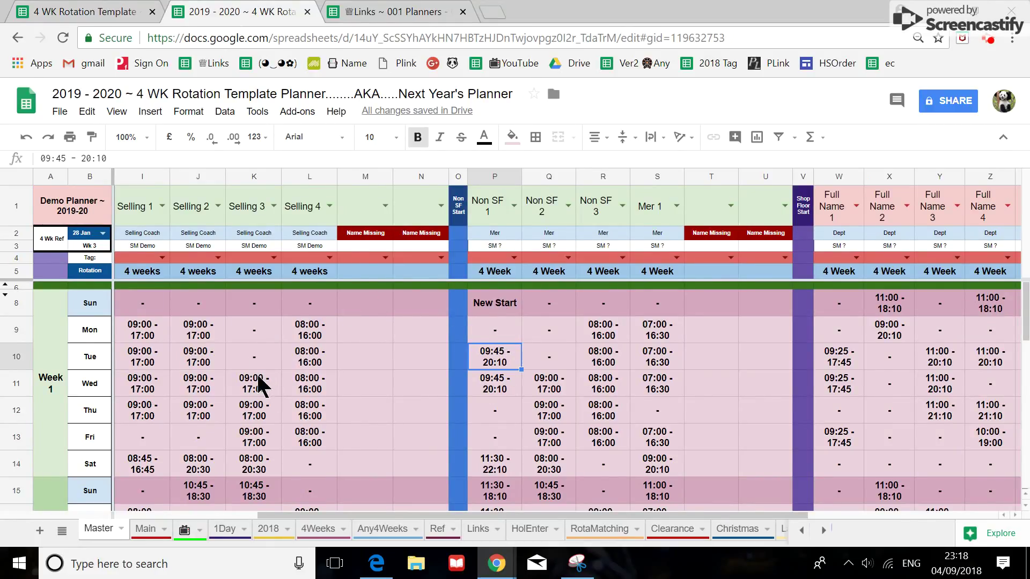
{"action": "left_click", "coordinate": [102, 11]}
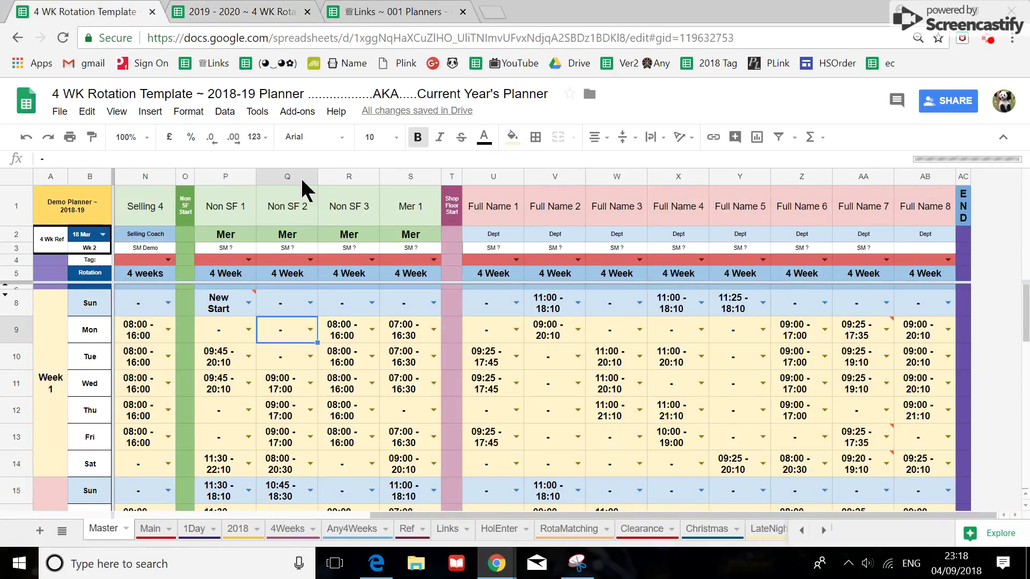
Clear and delete the Non SF 2 column Q in the 2018-19 planner.
{"action": "left_click", "coordinate": [292, 211]}
{"action": "left_click", "coordinate": [287, 176]}
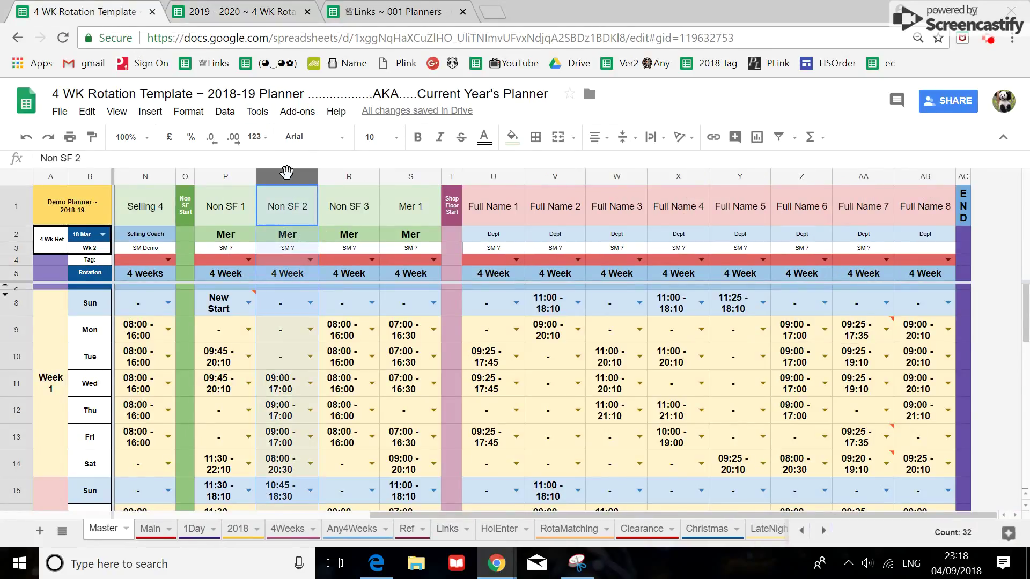
{"action": "key", "text": "Delete"}
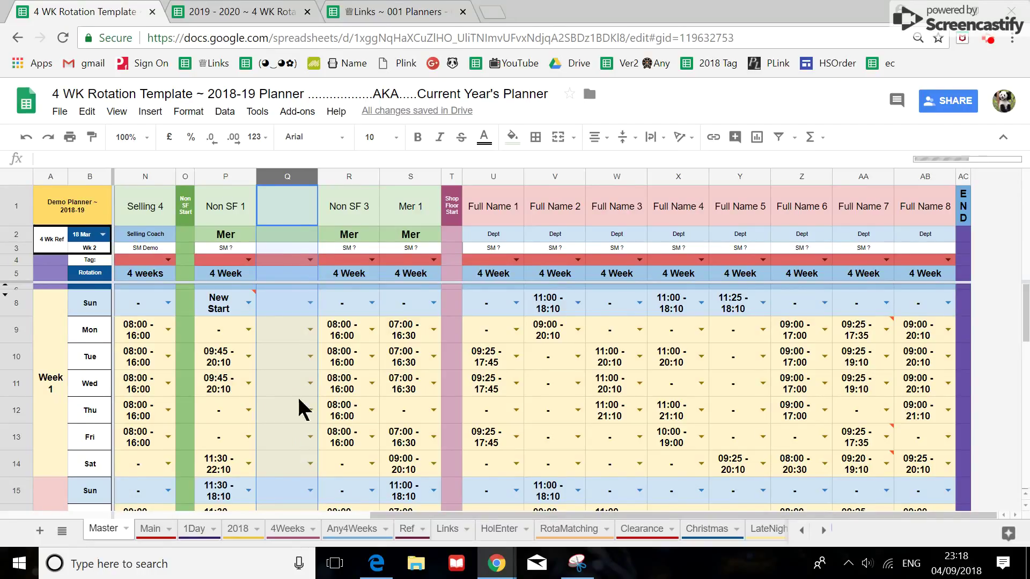
{"action": "right_click", "coordinate": [284, 174]}
{"action": "left_click", "coordinate": [341, 315]}
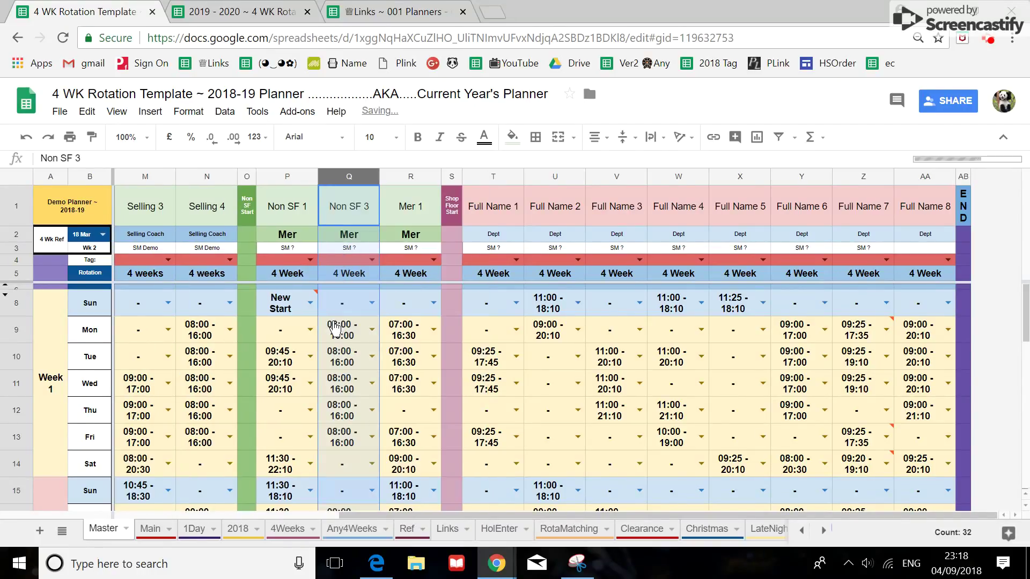
Clear the Non SF 2 heading in Q1 of the 2019-20 planner.
{"action": "left_click", "coordinate": [231, 13]}
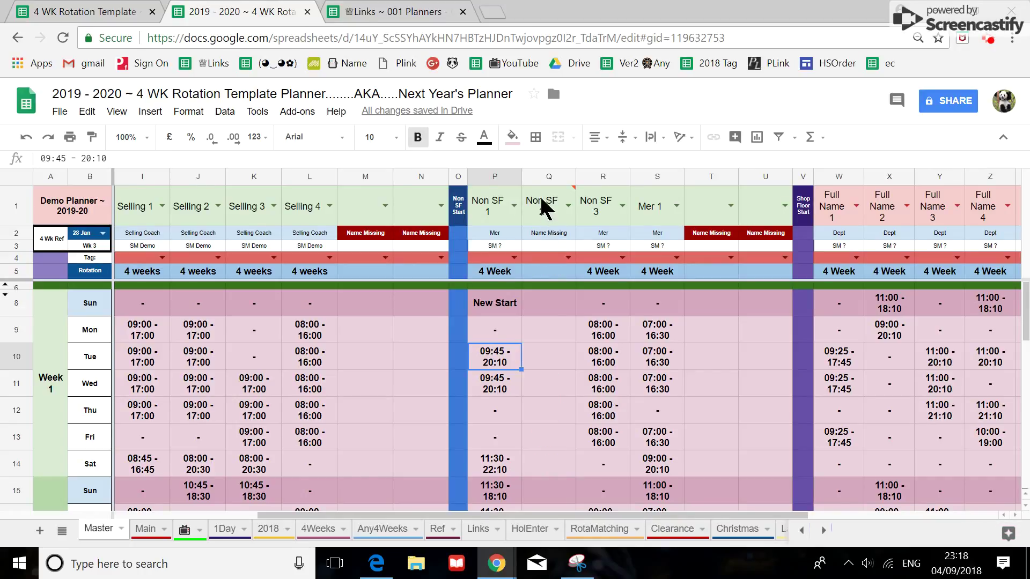
{"action": "mouse_move", "coordinate": [543, 203]}
{"action": "left_click", "coordinate": [70, 12]}
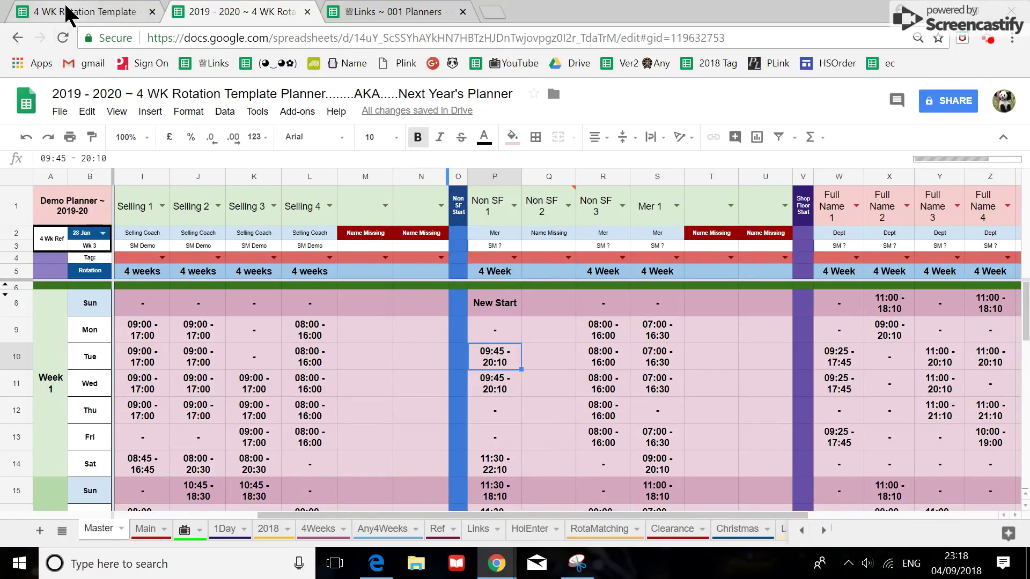
{"action": "left_click", "coordinate": [263, 13]}
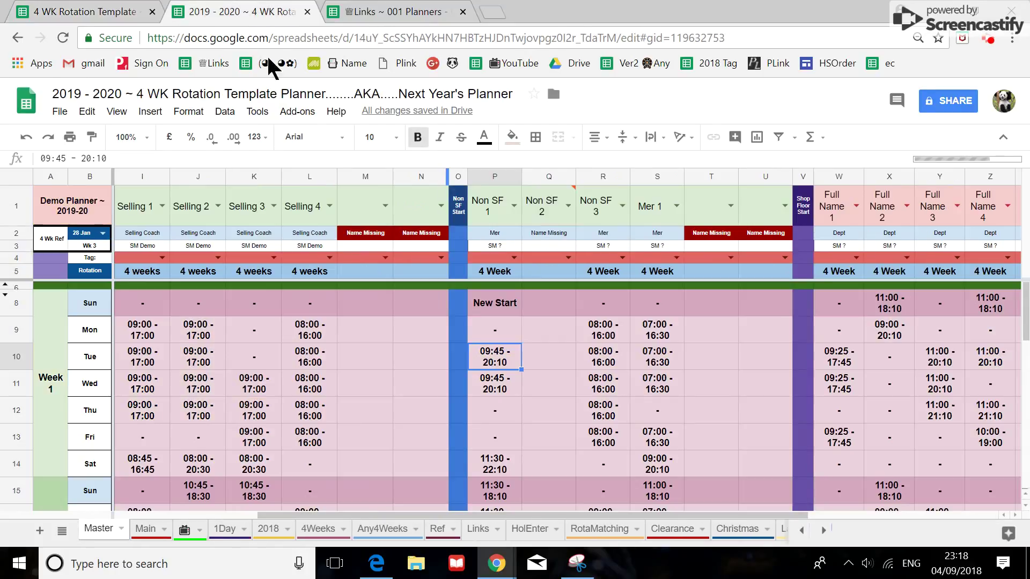
{"action": "left_click", "coordinate": [542, 221]}
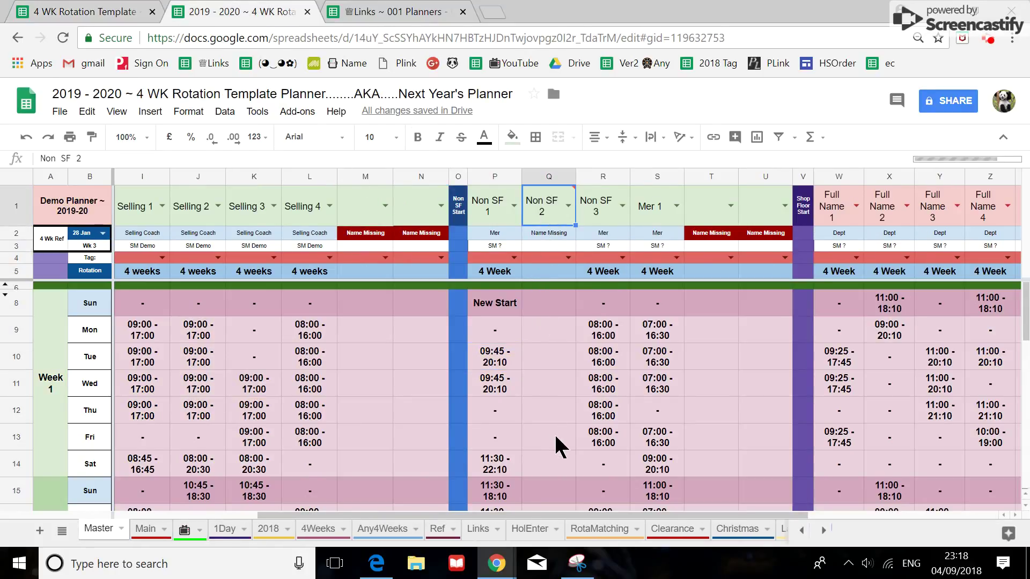
{"action": "key", "text": "Delete"}
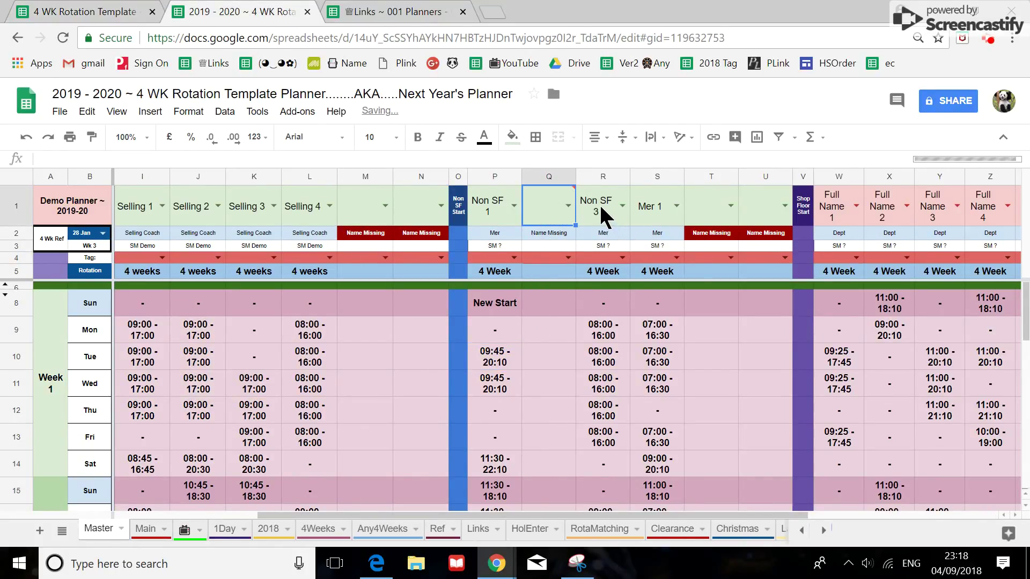
Copy the Non SF 3 and Mer 1 headings from R1:T1 and paste them starting at Q1.
{"action": "left_click_drag", "start_coordinate": [597, 203], "coordinate": [705, 202]}
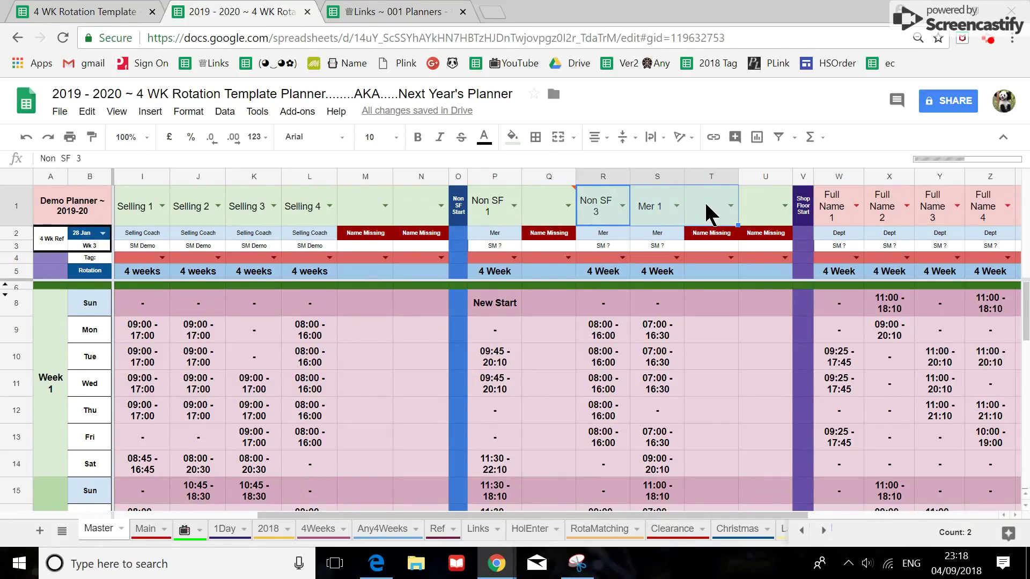
{"action": "key", "text": "ctrl+c"}
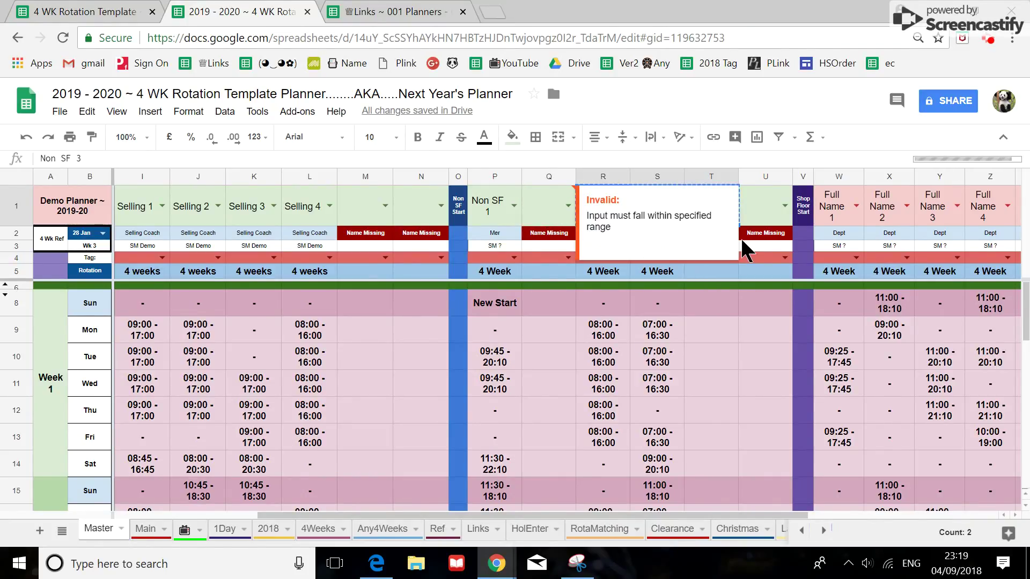
{"action": "left_click", "coordinate": [749, 217]}
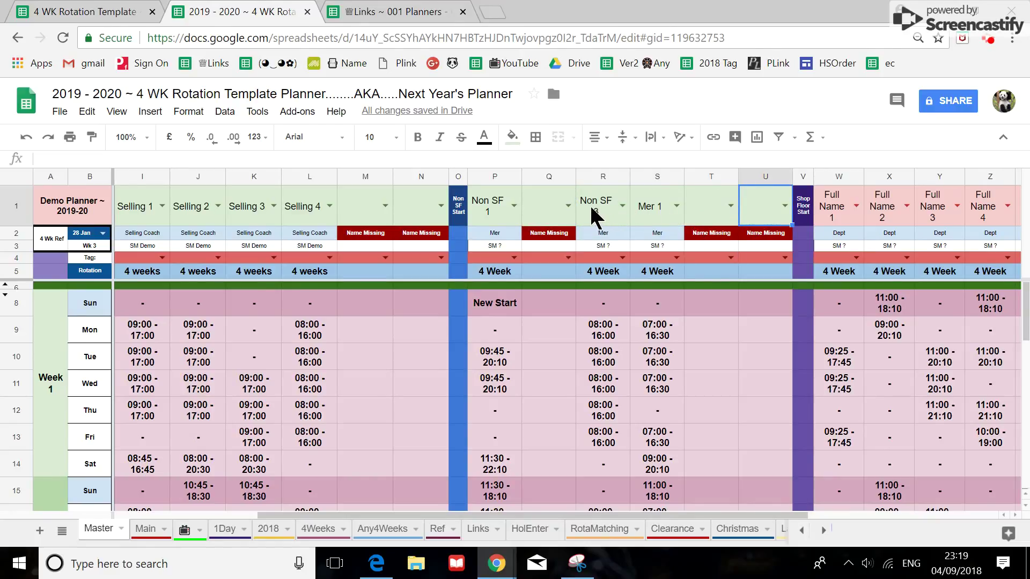
{"action": "left_click_drag", "start_coordinate": [593, 210], "coordinate": [719, 224]}
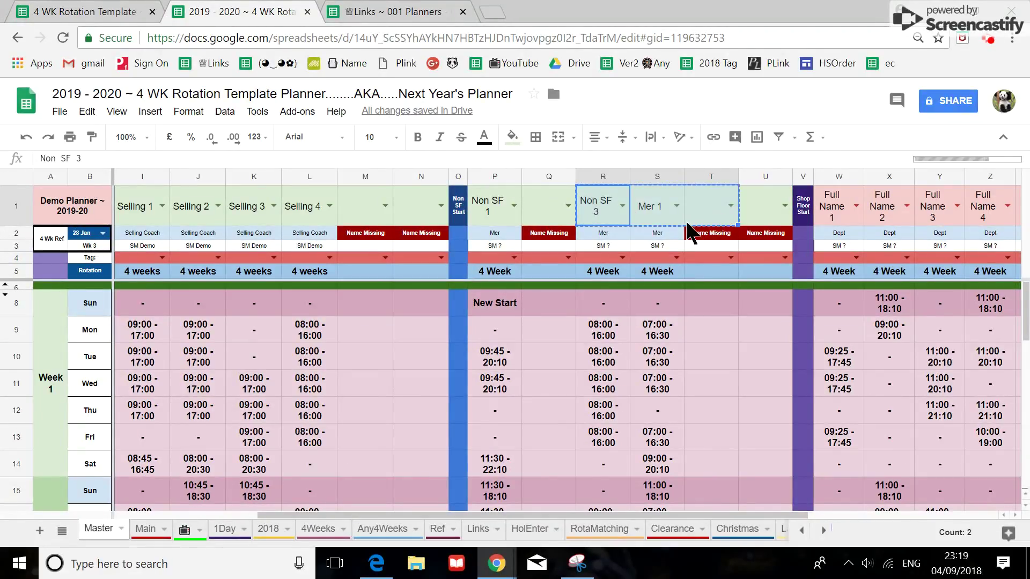
{"action": "left_click", "coordinate": [549, 207]}
{"action": "key", "text": "ctrl+v"}
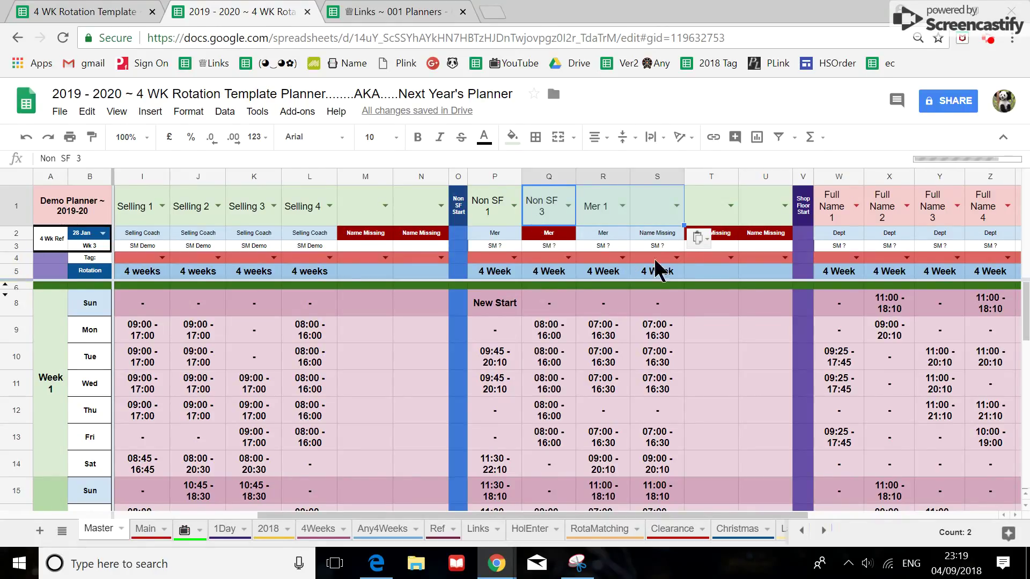
{"action": "left_click", "coordinate": [709, 216]}
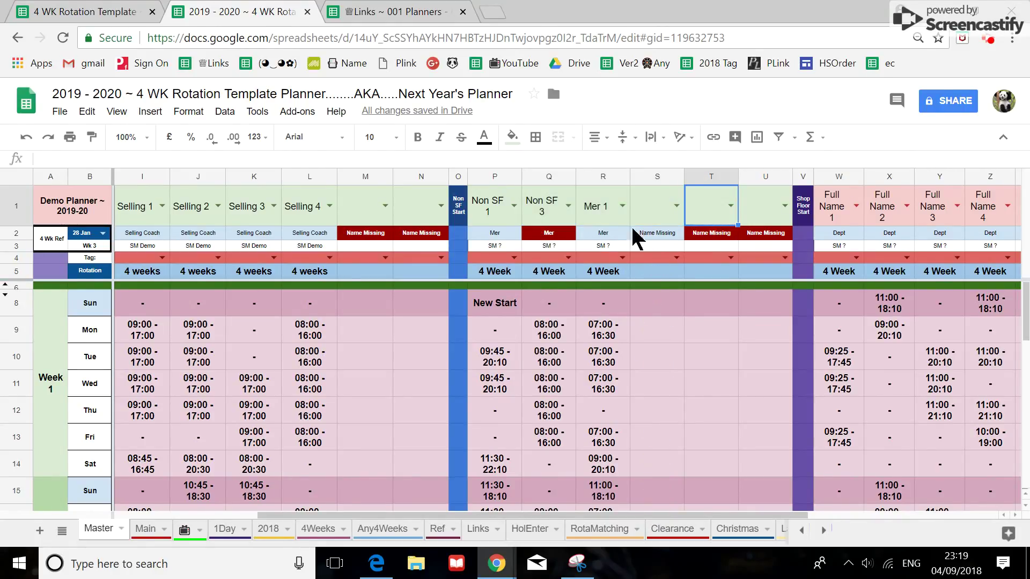
Insert a blank column S after Mer 1 in the 2018-19 planner and paste the Full Name 1 column into it.
{"action": "left_click", "coordinate": [99, 12]}
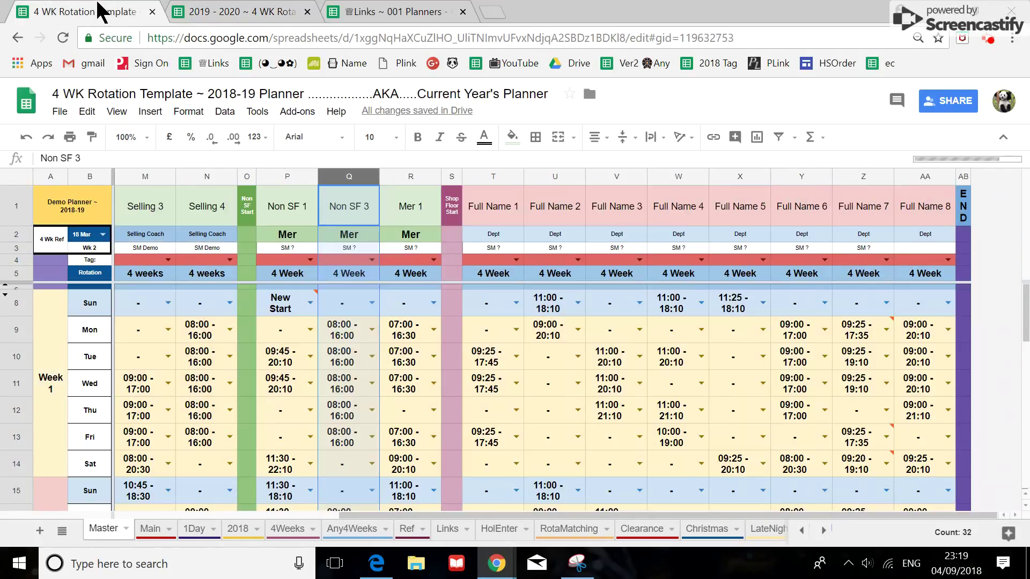
{"action": "right_click", "coordinate": [343, 177]}
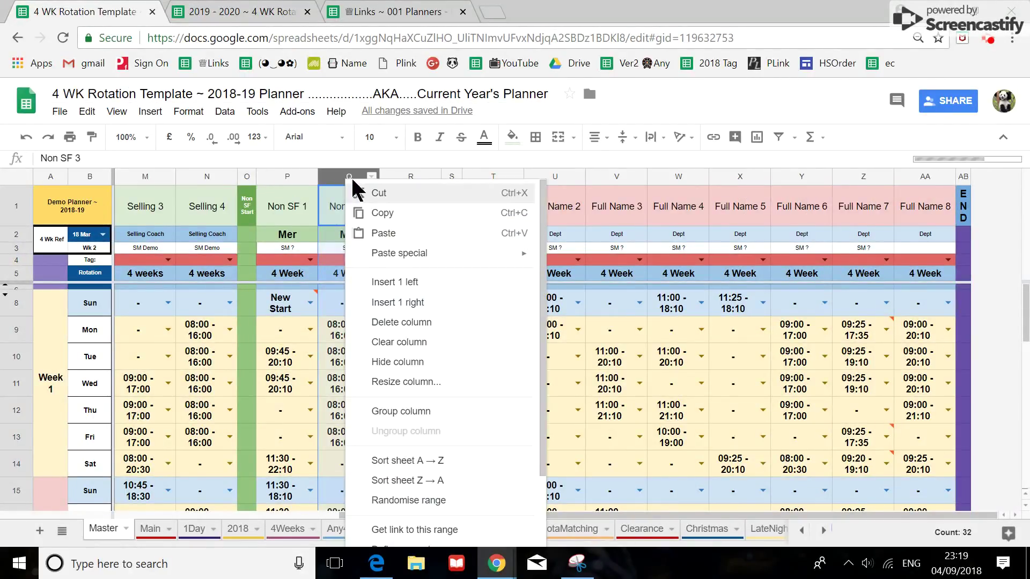
{"action": "left_click", "coordinate": [613, 206]}
{"action": "right_click", "coordinate": [407, 179]}
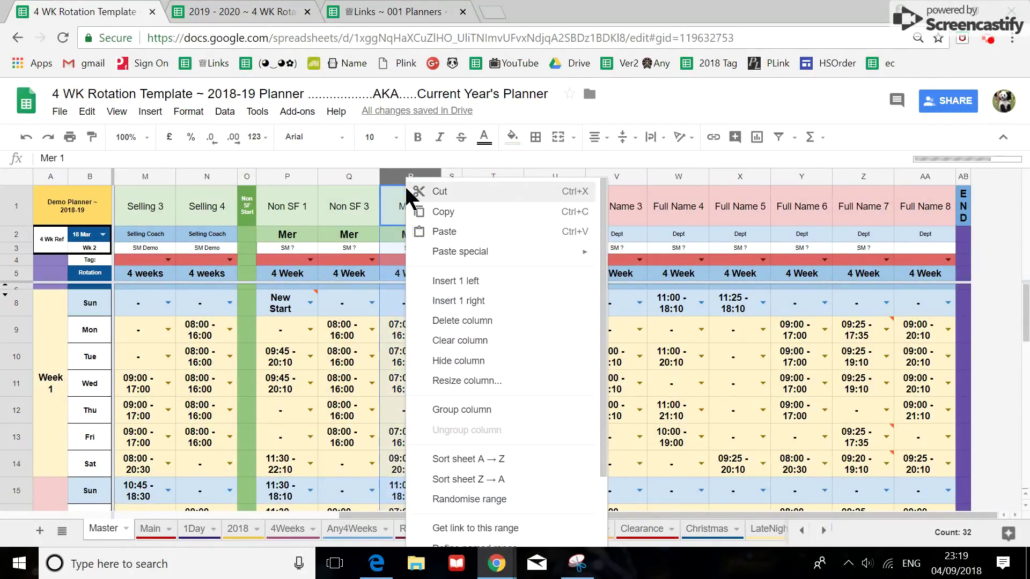
{"action": "left_click", "coordinate": [449, 300]}
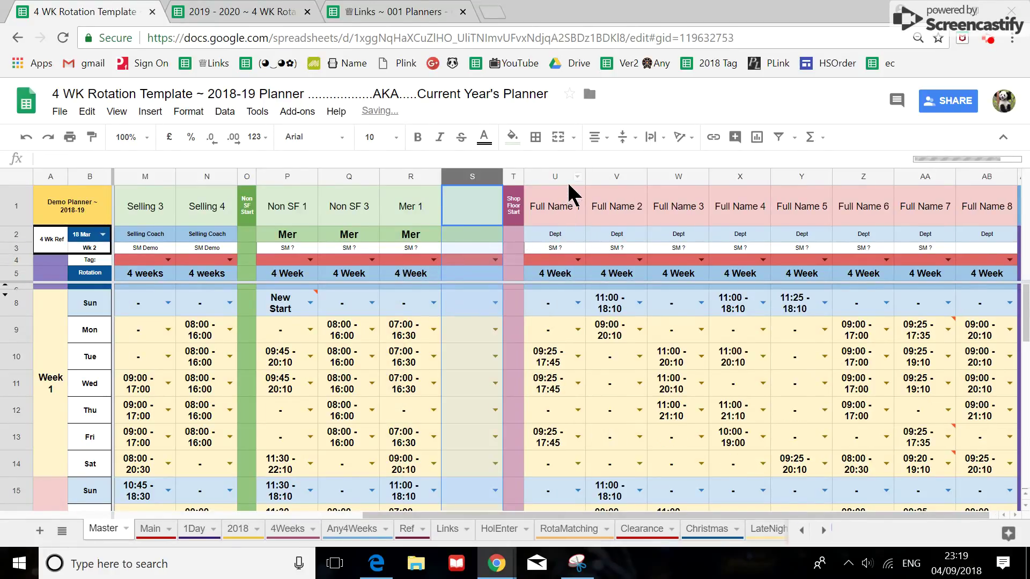
{"action": "left_click", "coordinate": [553, 176]}
{"action": "key", "text": "ctrl+c"}
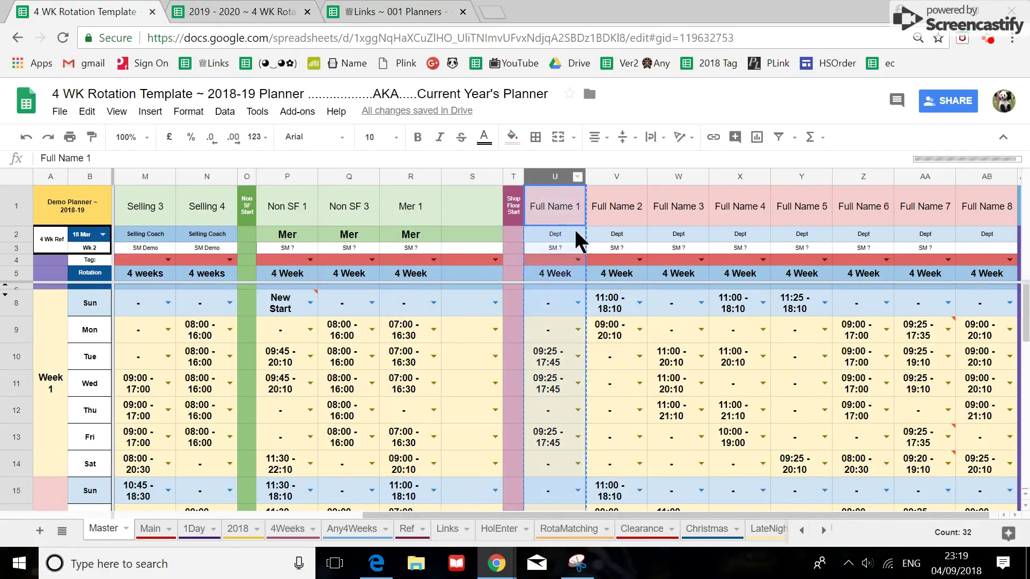
{"action": "left_click", "coordinate": [471, 225]}
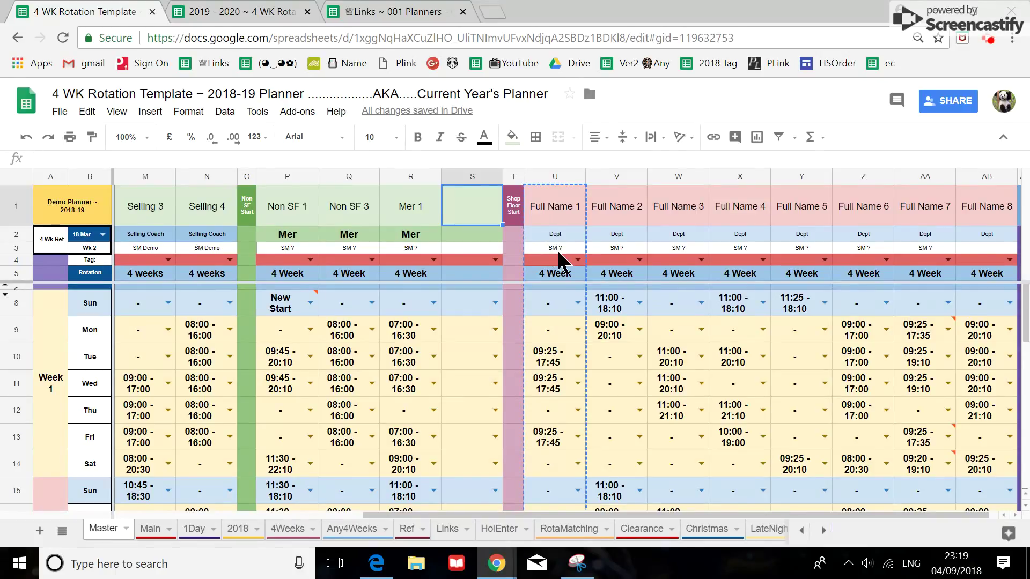
{"action": "key", "text": "ctrl+v"}
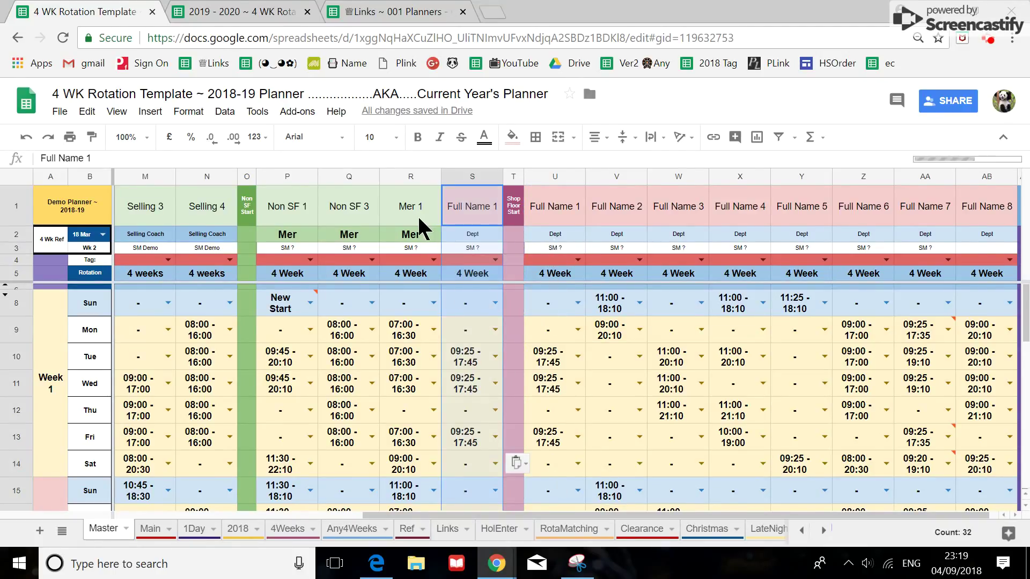
Copy the Mer 1 heading cells R1:R5 into column S and rename the heading to Mer 2.
{"action": "left_click_drag", "start_coordinate": [405, 211], "coordinate": [406, 280]}
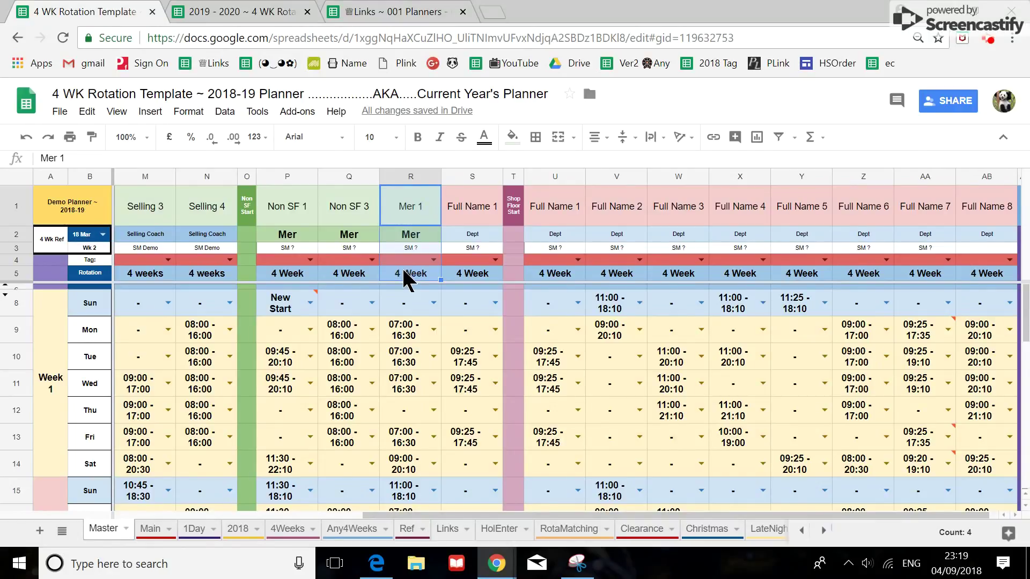
{"action": "key", "text": "ctrl+c"}
{"action": "left_click", "coordinate": [472, 223]}
{"action": "key", "text": "ctrl+v"}
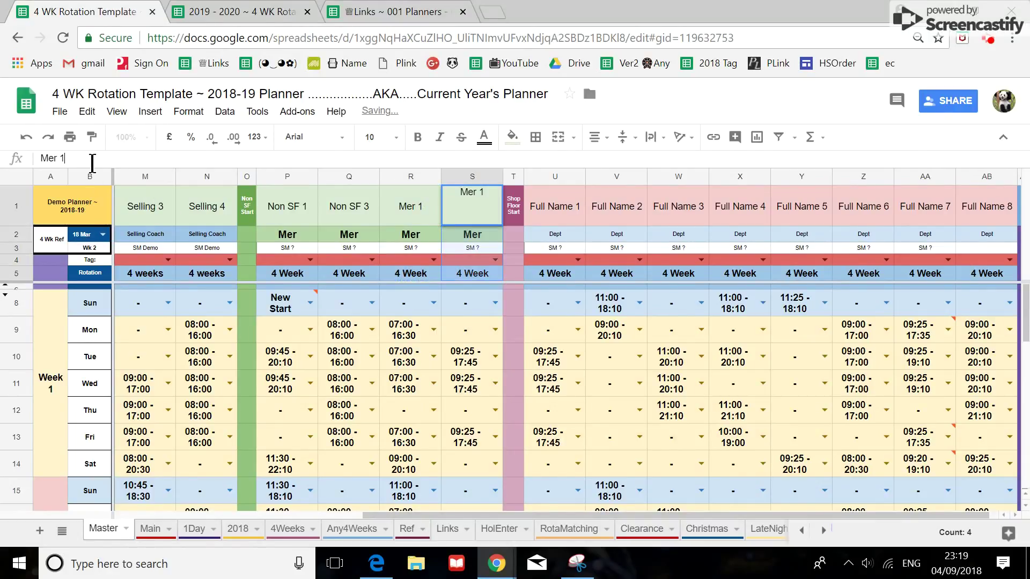
{"action": "type", "text": "2"}
{"action": "key", "text": "Return"}
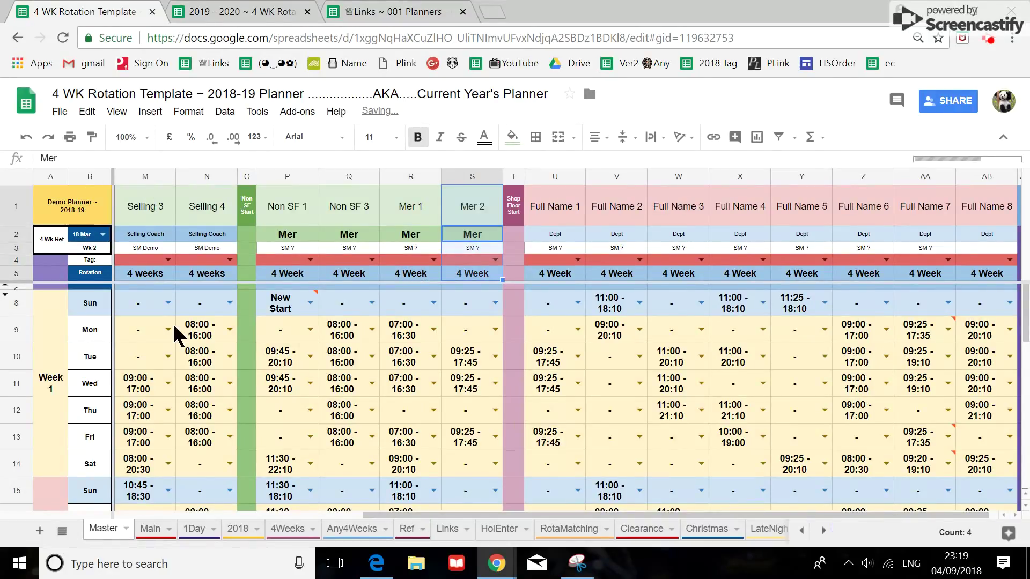
{"action": "left_click", "coordinate": [472, 309]}
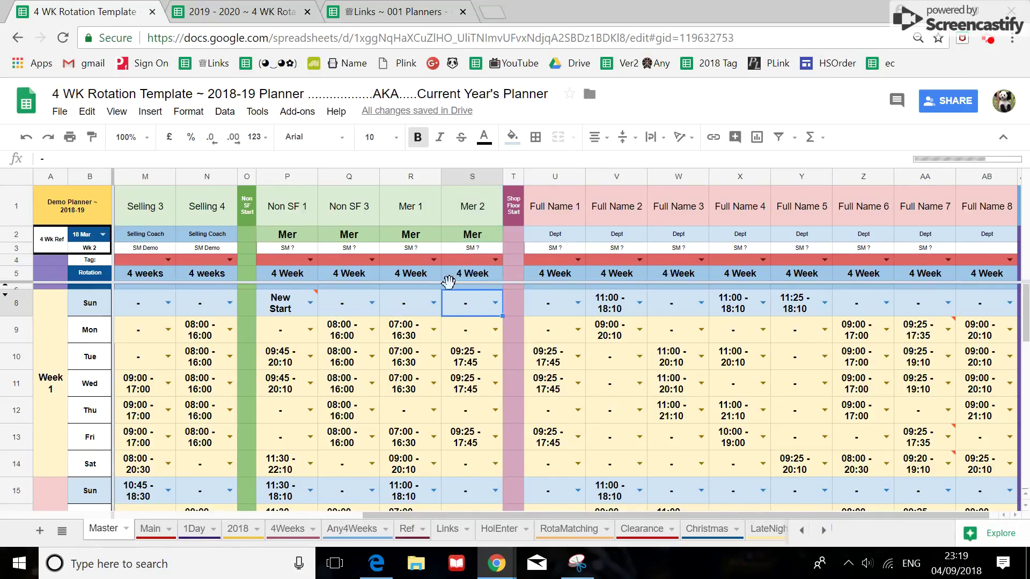
{"action": "left_click", "coordinate": [247, 18]}
Set the 2019-20 header S1 to Mer 2 from the dropdown and check its shifts across the weeks.
{"action": "left_click", "coordinate": [650, 220]}
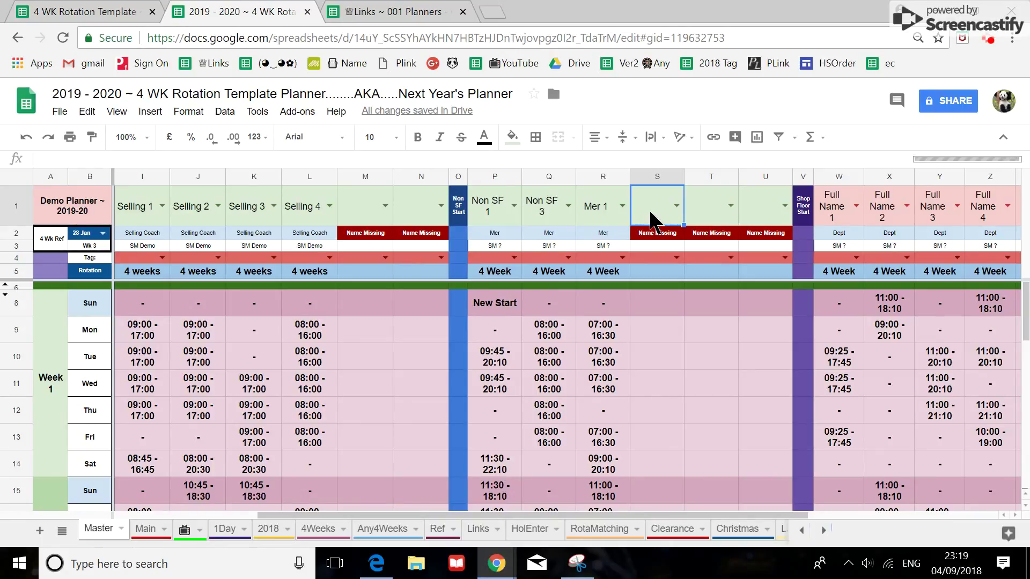
{"action": "type", "text": "m"}
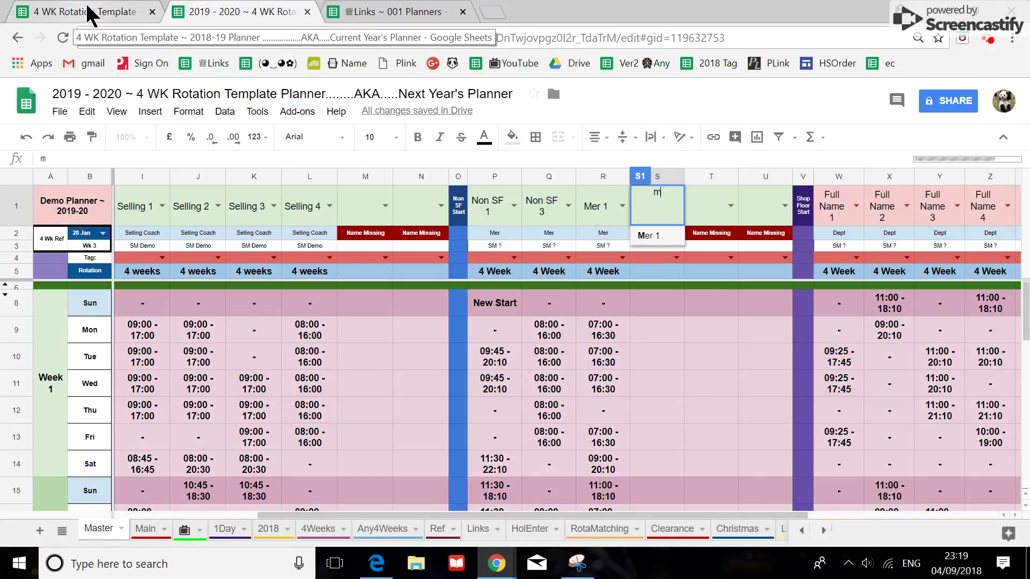
{"action": "left_click", "coordinate": [705, 205]}
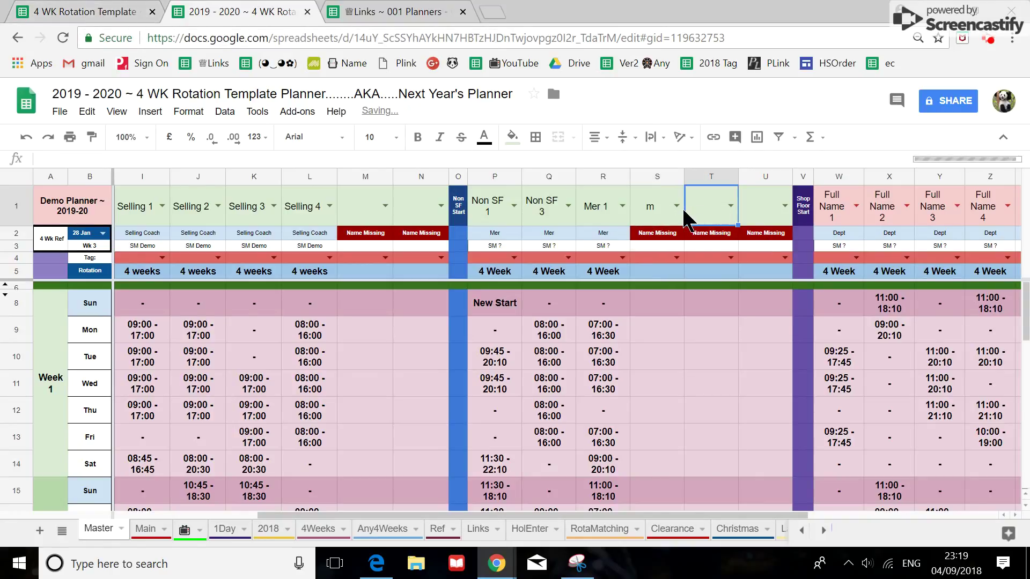
{"action": "left_click", "coordinate": [662, 208]}
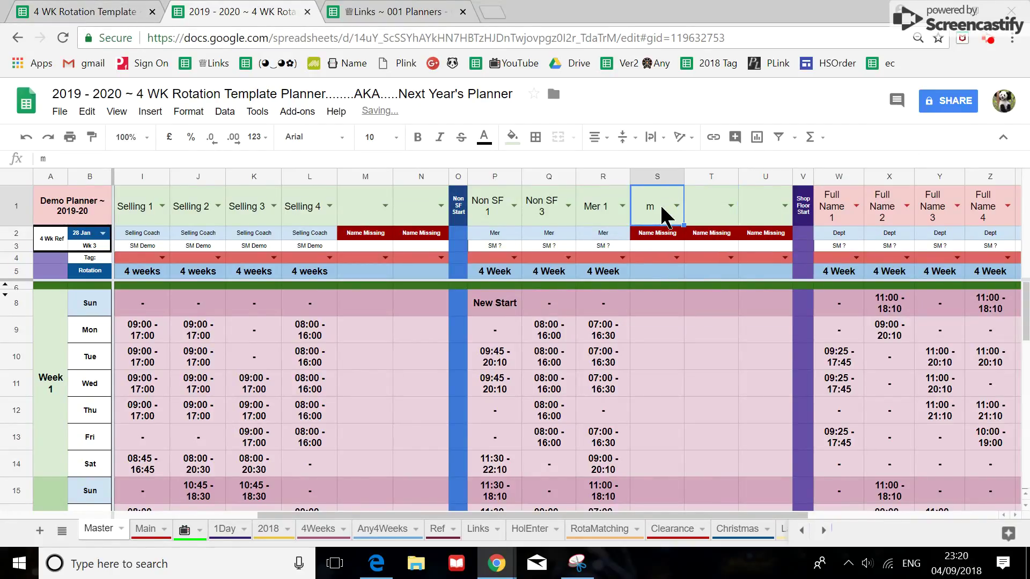
{"action": "double_click", "coordinate": [662, 208]}
{"action": "left_click", "coordinate": [661, 252]}
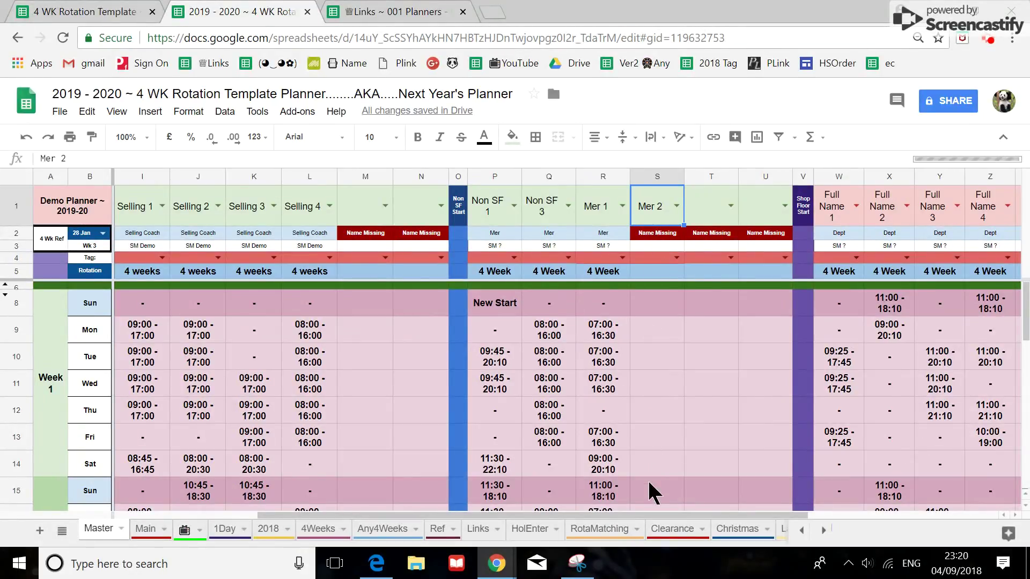
{"action": "scroll", "coordinate": [639, 333], "scroll_direction": "down", "scroll_amount": 10}
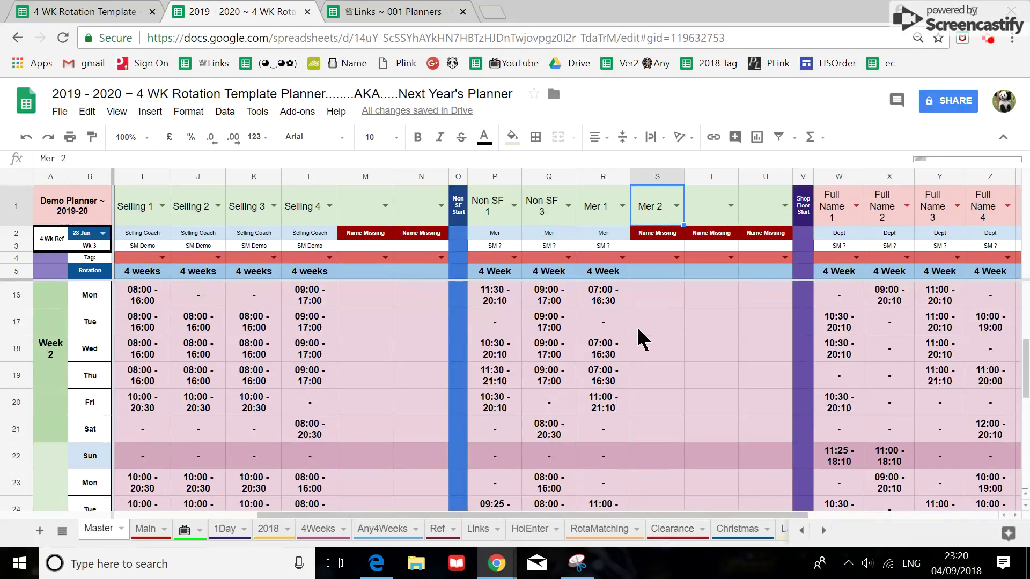
{"action": "scroll", "coordinate": [641, 362], "scroll_direction": "down", "scroll_amount": 1}
{"action": "scroll", "coordinate": [642, 362], "scroll_direction": "up", "scroll_amount": 10}
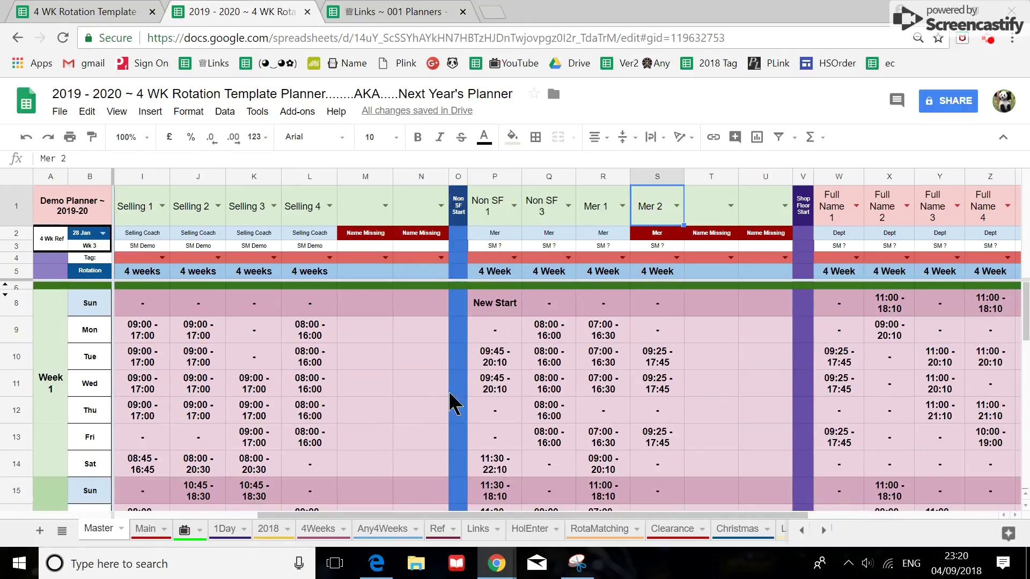
{"action": "scroll", "coordinate": [594, 461], "scroll_direction": "down", "scroll_amount": 10}
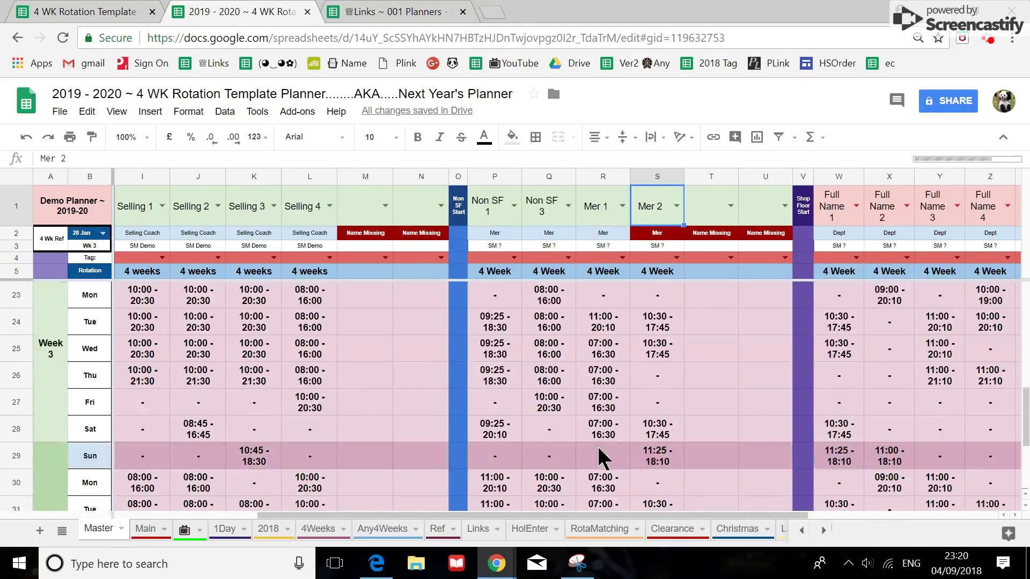
{"action": "scroll", "coordinate": [604, 439], "scroll_direction": "up", "scroll_amount": 6}
{"action": "scroll", "coordinate": [607, 437], "scroll_direction": "up", "scroll_amount": 3}
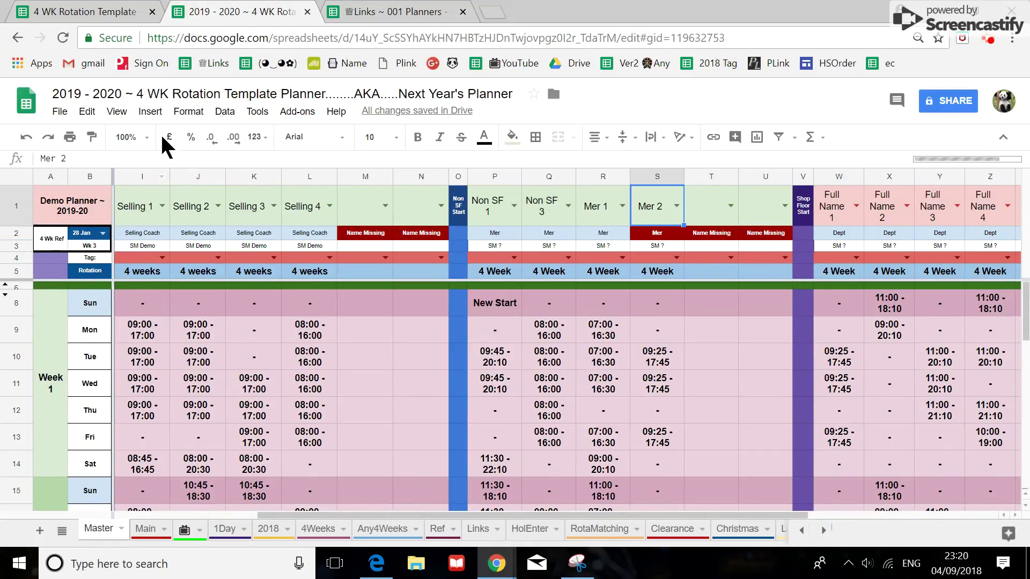
{"action": "left_click", "coordinate": [110, 10]}
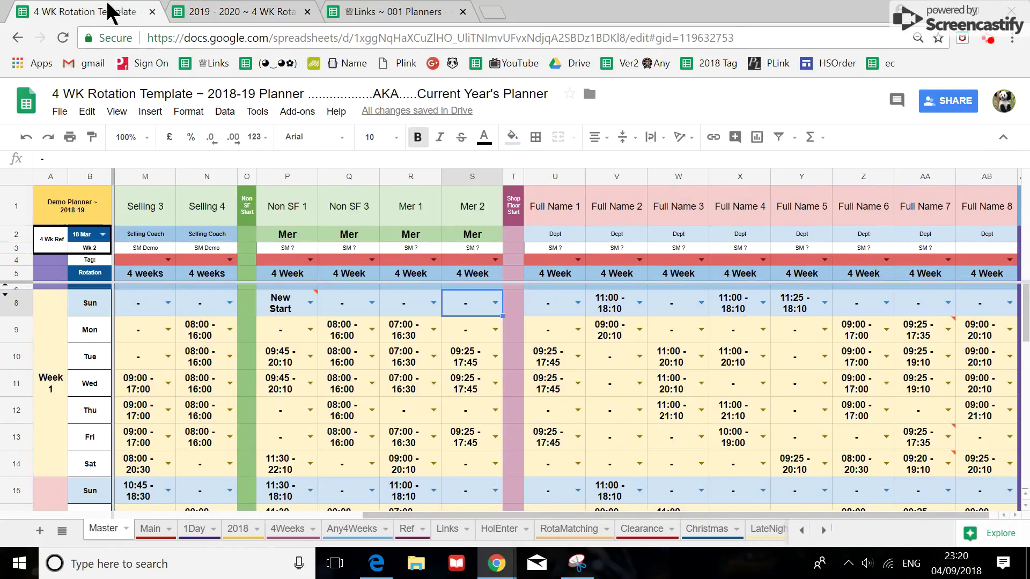
Insert a blank column right of Mer 2 and paste a copy of the Mer 2 column into column T.
{"action": "left_click", "coordinate": [467, 179]}
{"action": "right_click", "coordinate": [467, 179]}
{"action": "left_click", "coordinate": [517, 299]}
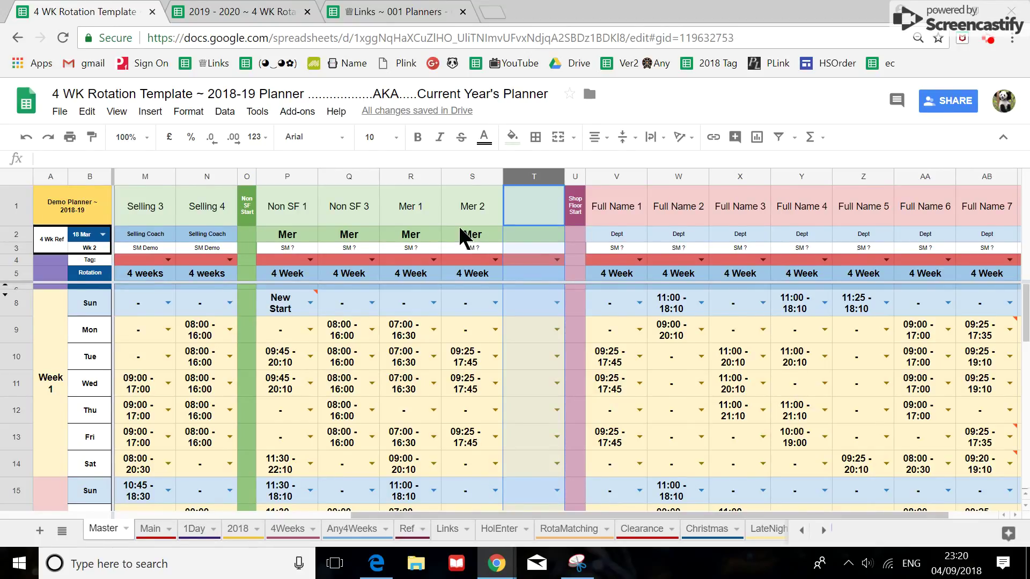
{"action": "left_click", "coordinate": [466, 176]}
{"action": "key", "text": "ctrl+c"}
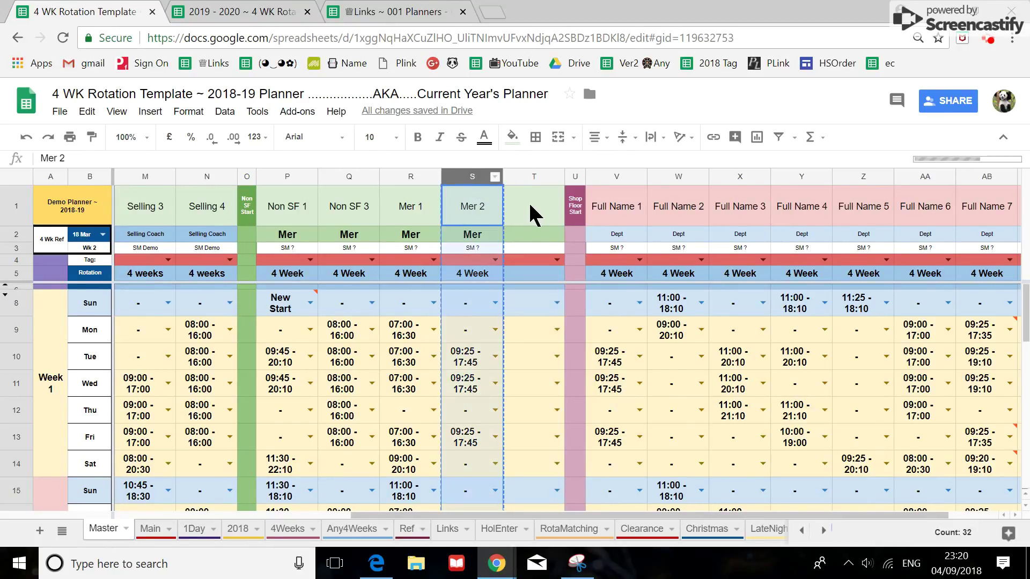
{"action": "left_click", "coordinate": [529, 212]}
{"action": "key", "text": "ctrl+v"}
Paste the 11:00 - 18:10 shift from W8 into Sunday cells T8 and T15.
{"action": "scroll", "coordinate": [489, 333], "scroll_direction": "down", "scroll_amount": 3}
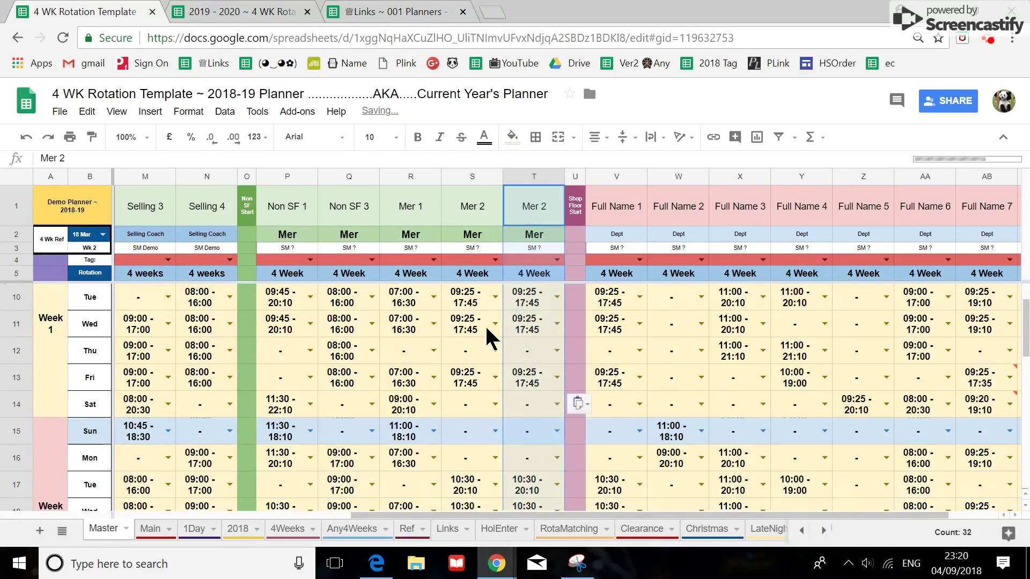
{"action": "scroll", "coordinate": [470, 369], "scroll_direction": "up", "scroll_amount": 3}
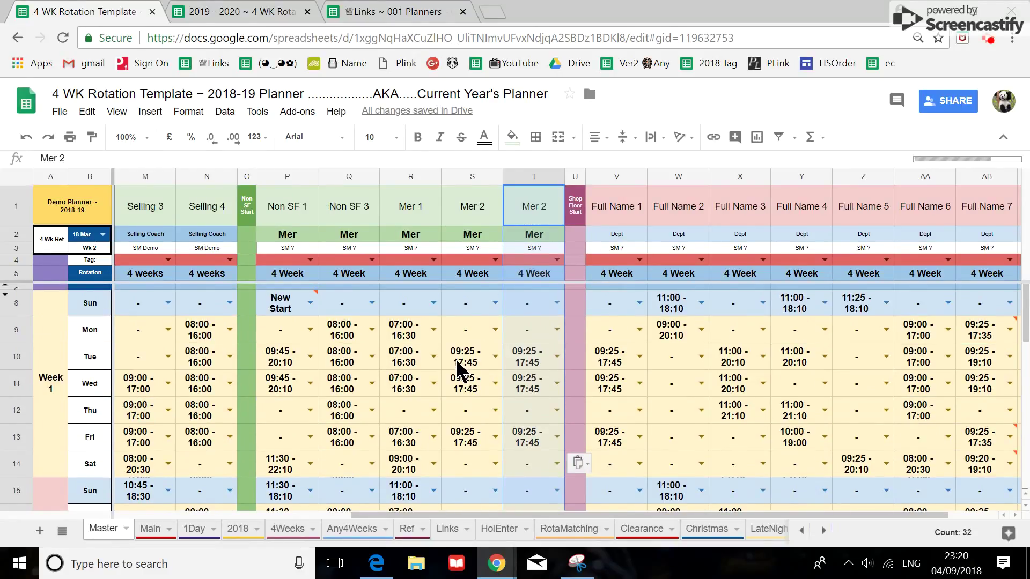
{"action": "left_click", "coordinate": [667, 314]}
{"action": "left_click", "coordinate": [533, 310]}
{"action": "scroll", "coordinate": [524, 391], "scroll_direction": "down", "scroll_amount": 2}
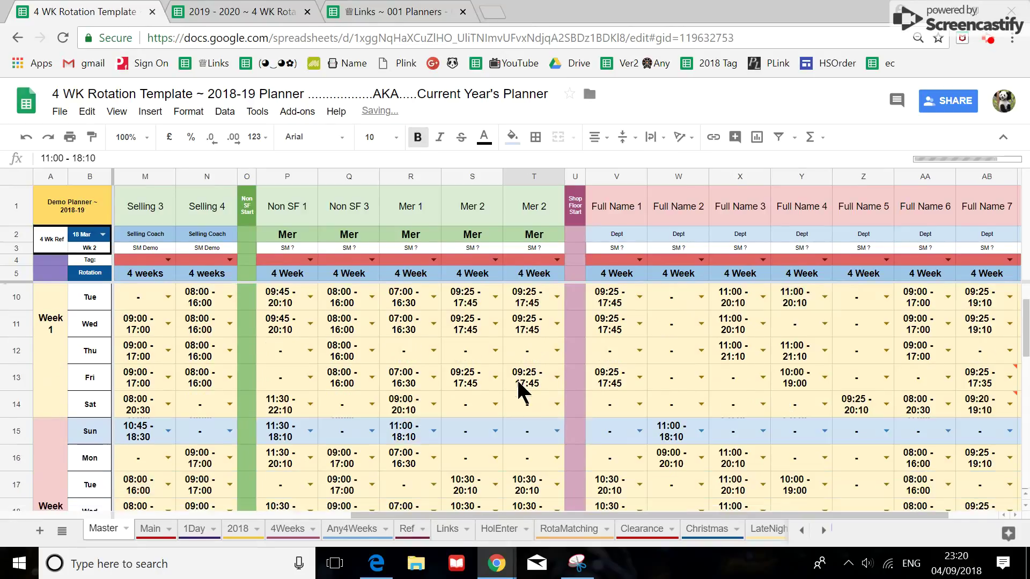
{"action": "left_click", "coordinate": [539, 436]}
{"action": "key", "text": "ctrl+v"}
Rename the T1 heading from Mer 2 to 'Mer 2 2019'.
{"action": "scroll", "coordinate": [533, 436], "scroll_direction": "down", "scroll_amount": 10}
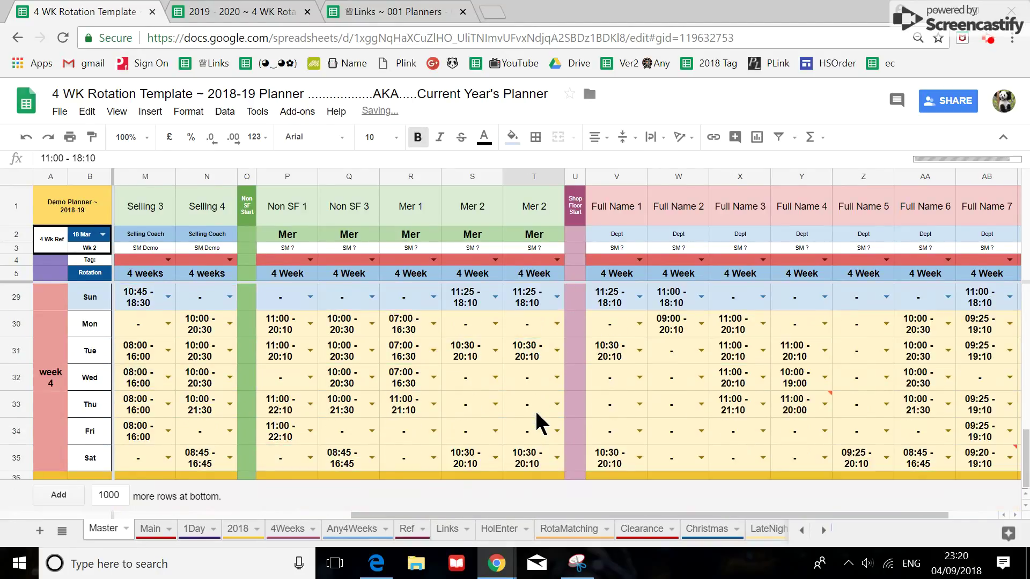
{"action": "scroll", "coordinate": [538, 421], "scroll_direction": "up", "scroll_amount": 8}
{"action": "scroll", "coordinate": [538, 420], "scroll_direction": "up", "scroll_amount": 3}
{"action": "left_click", "coordinate": [535, 214]}
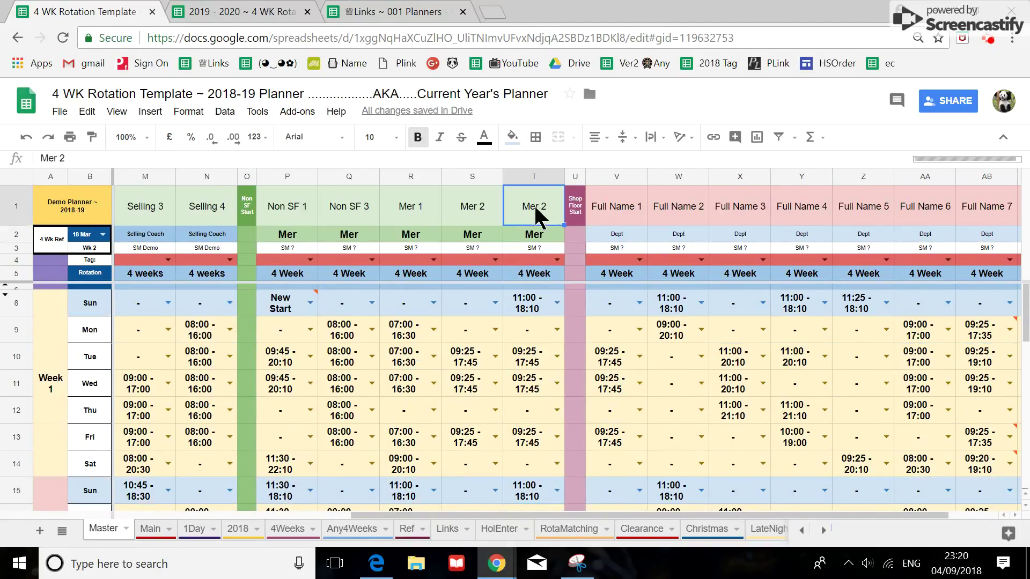
{"action": "left_click", "coordinate": [149, 157]}
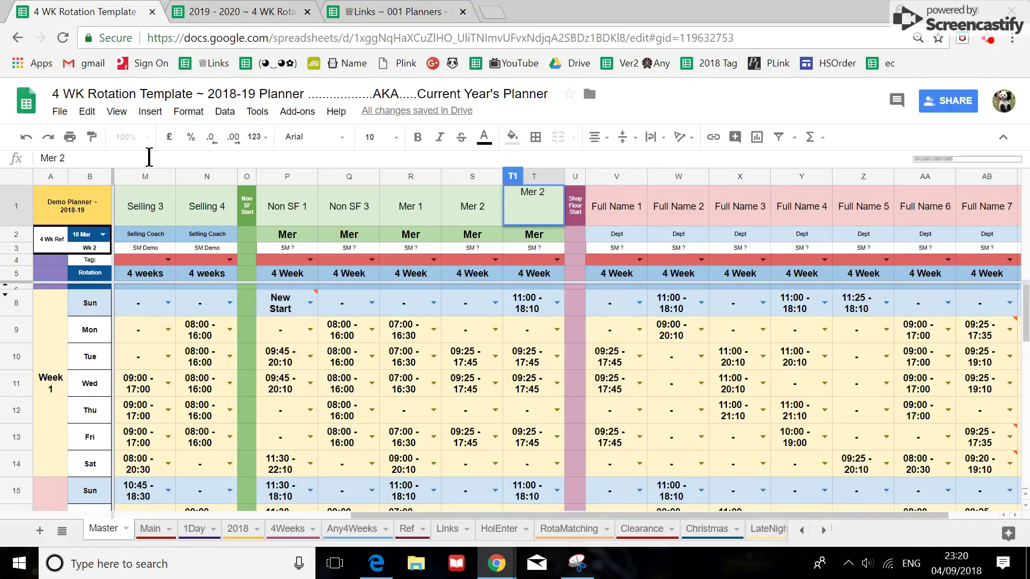
{"action": "type", "text": "2019"}
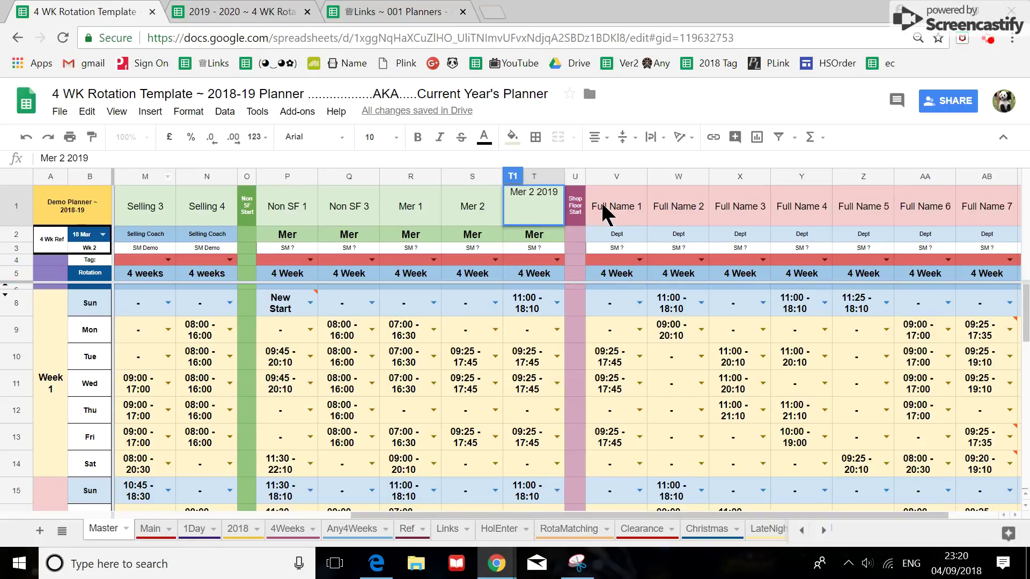
{"action": "left_click", "coordinate": [602, 211]}
{"action": "left_click", "coordinate": [534, 215]}
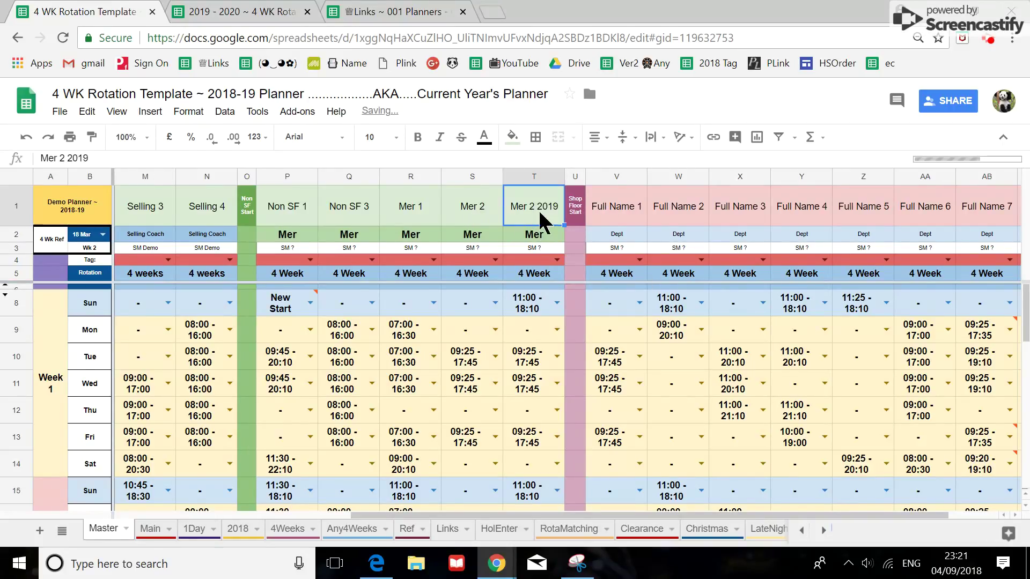
{"action": "left_click", "coordinate": [232, 15]}
Try typing year entries into the empty T1 header of the 2019-20 planner, clearing them again.
{"action": "left_click", "coordinate": [707, 211]}
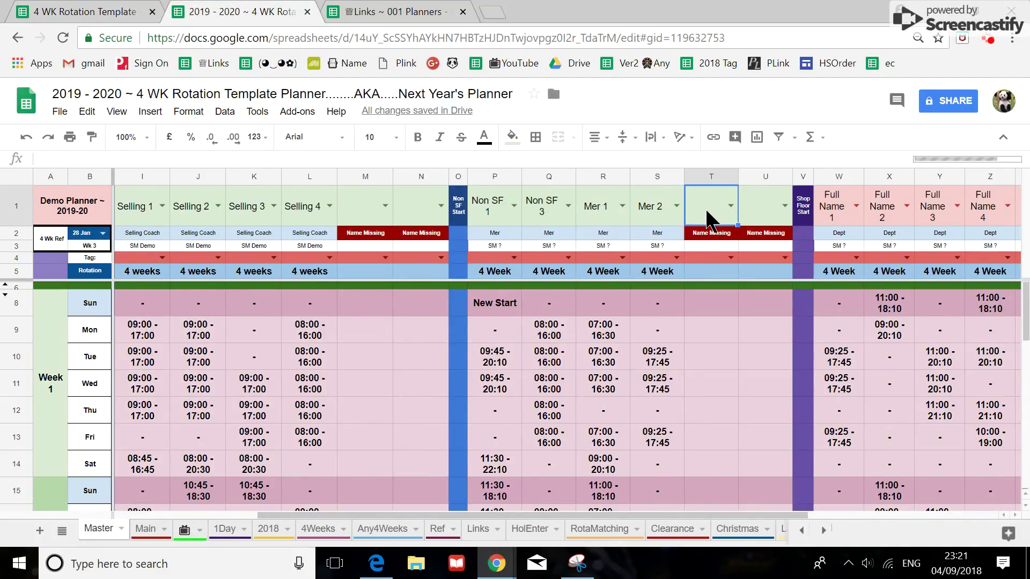
{"action": "type", "text": "201"}
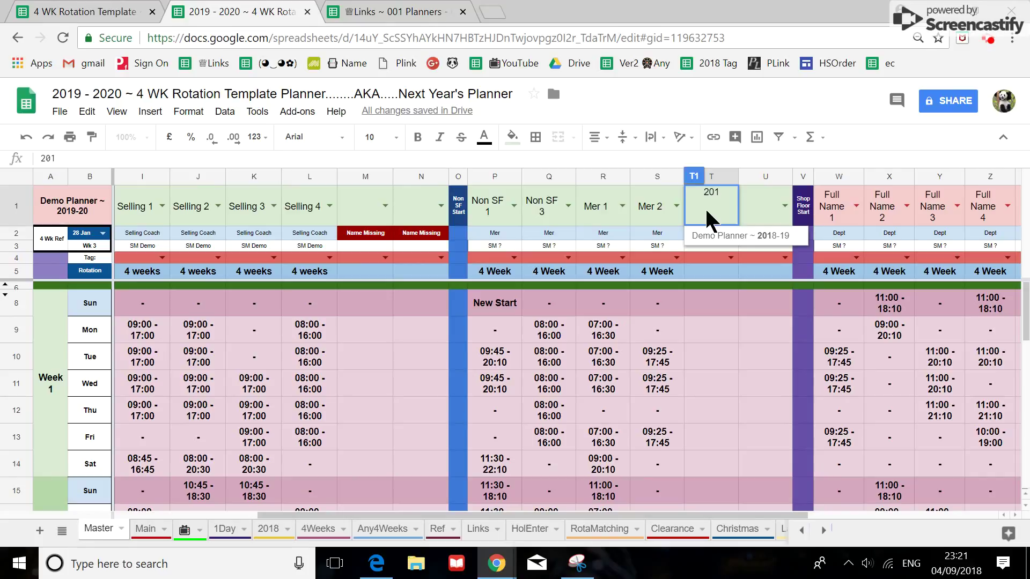
{"action": "left_click", "coordinate": [710, 215]}
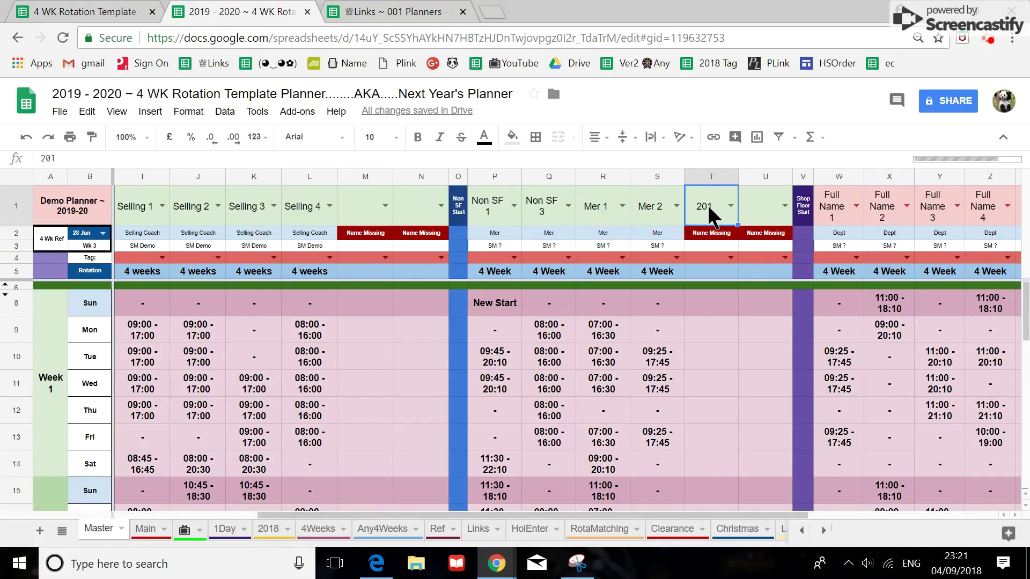
{"action": "key", "text": "Delete"}
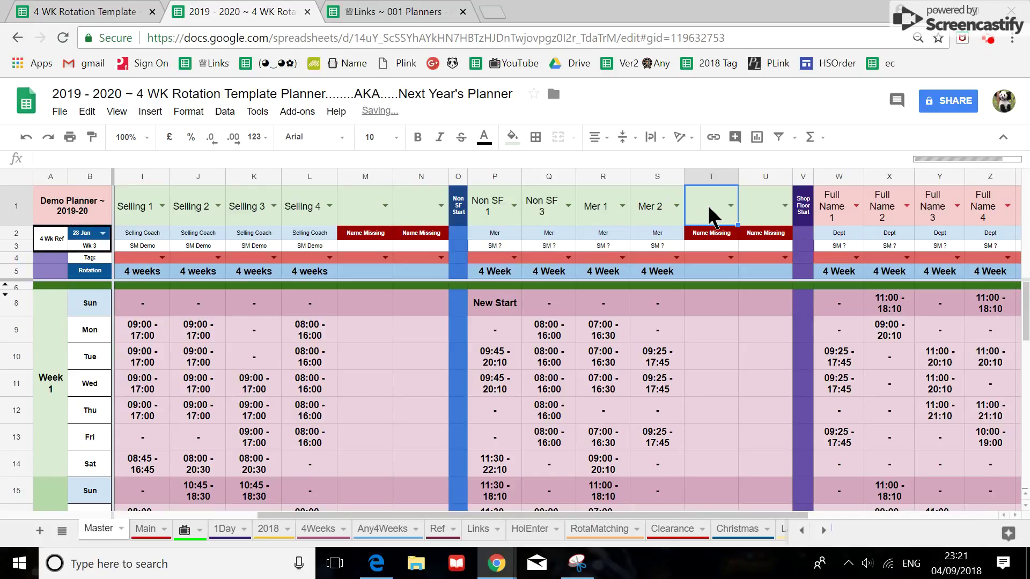
{"action": "type", "text": "20"}
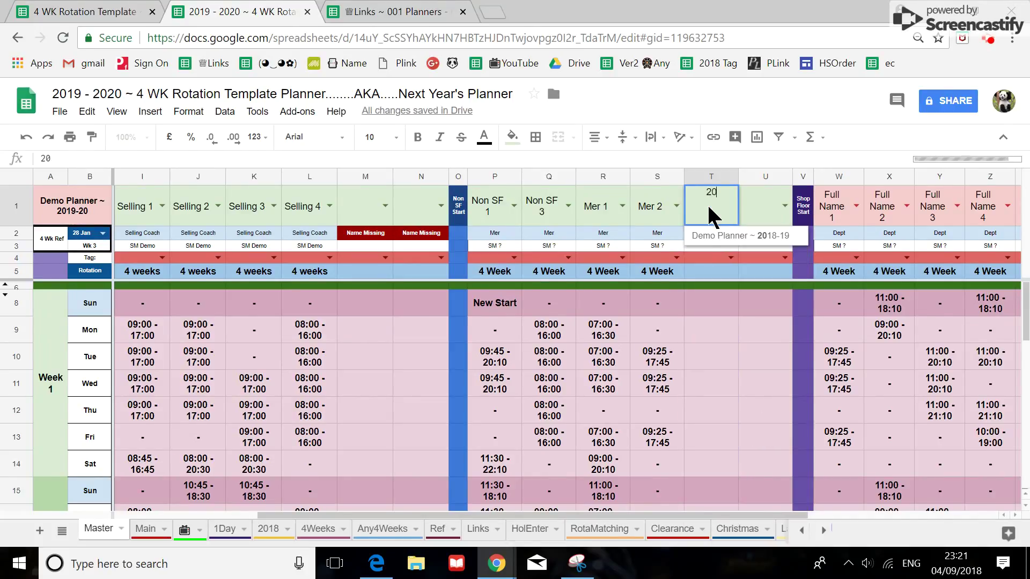
{"action": "key", "text": "Return"}
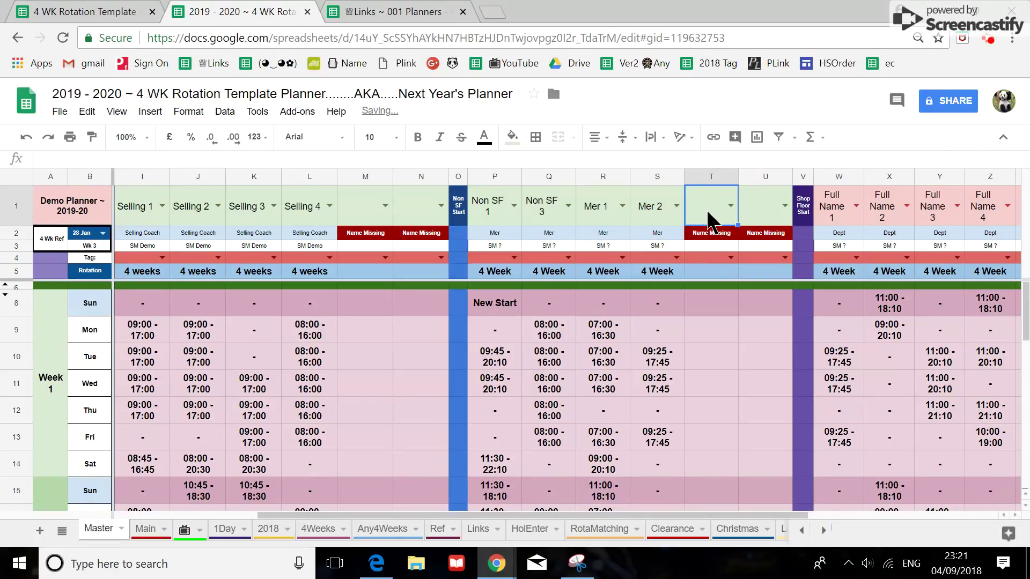
Type 'mer' in T1 and choose Mer 2 2019 from the suggestions.
{"action": "double_click", "coordinate": [708, 220]}
{"action": "type", "text": "20"}
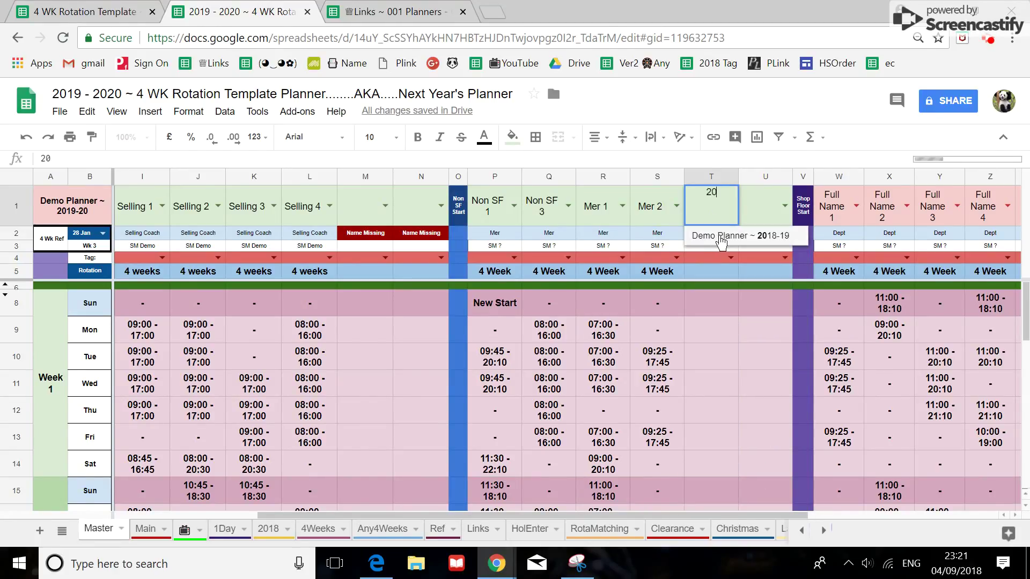
{"action": "key", "text": "Tab"}
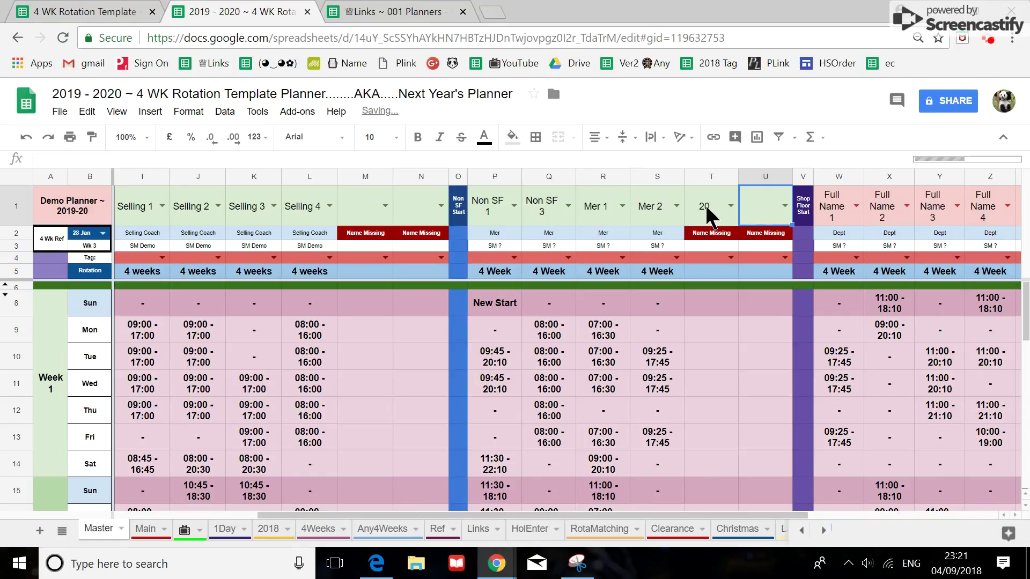
{"action": "left_click", "coordinate": [706, 209]}
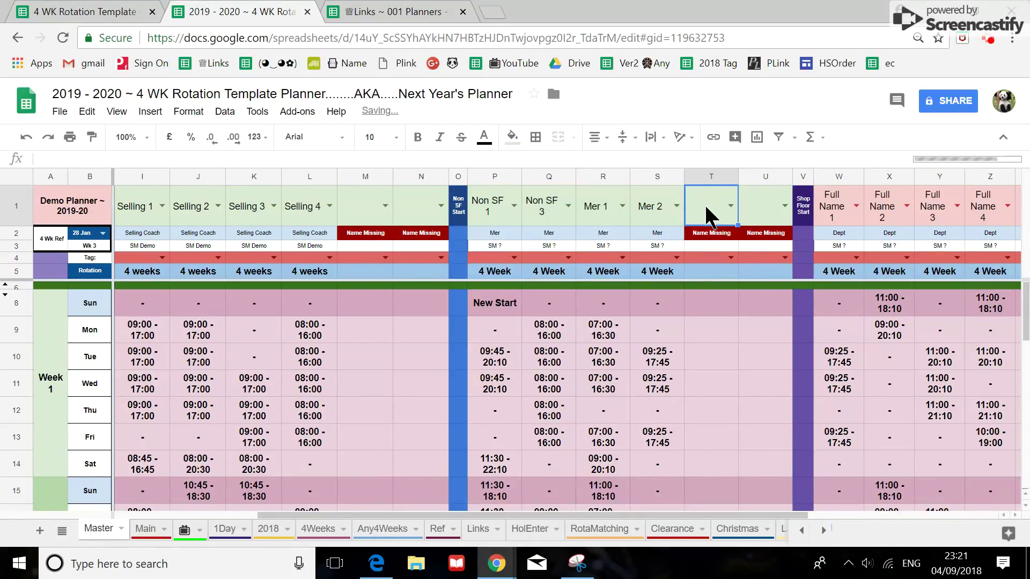
{"action": "type", "text": "mer"}
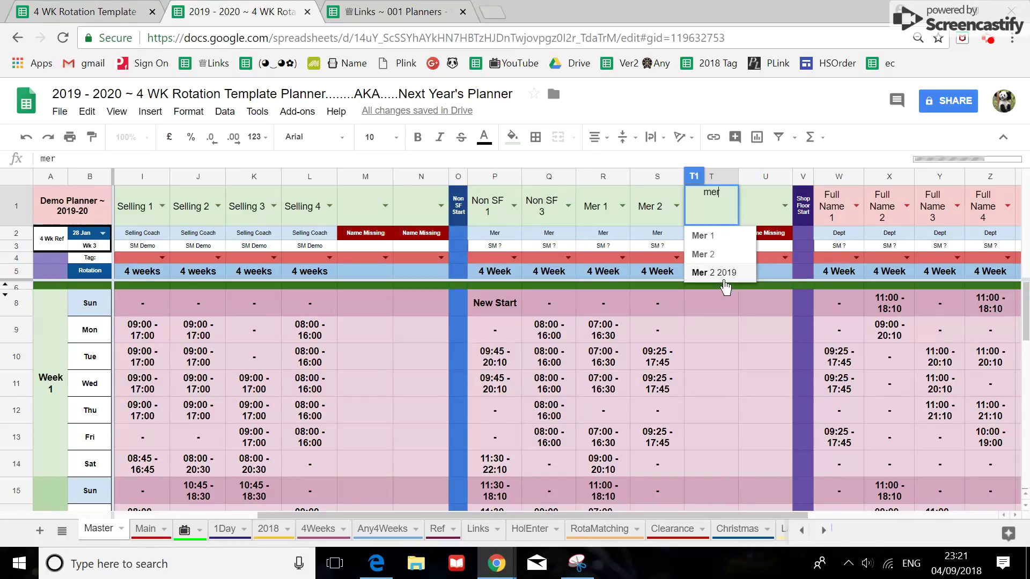
{"action": "left_click", "coordinate": [725, 273]}
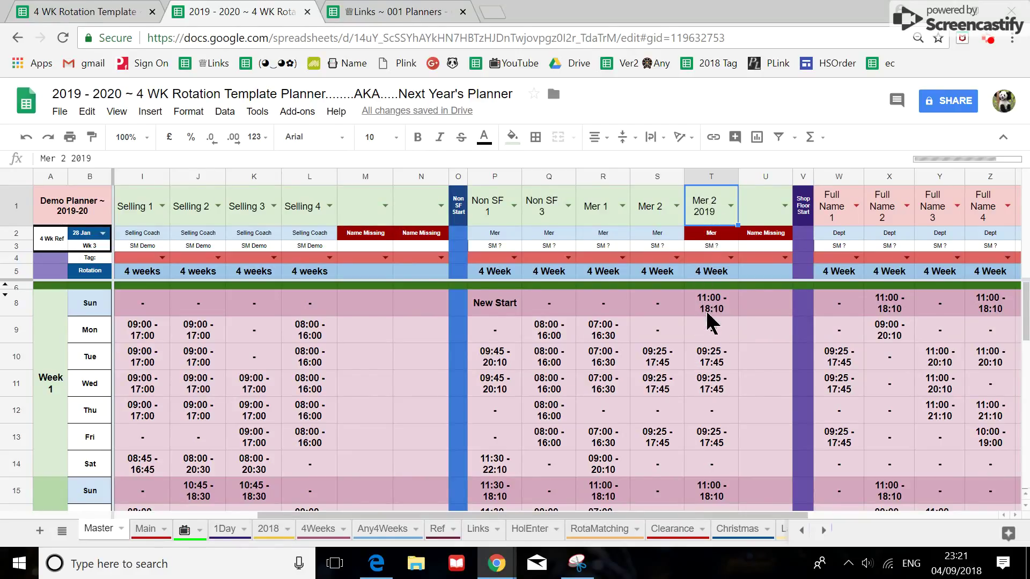
Replace the Mer 2 header in S1 with Mer 2 2019 copied from T1, then clear T1.
{"action": "left_click", "coordinate": [653, 216]}
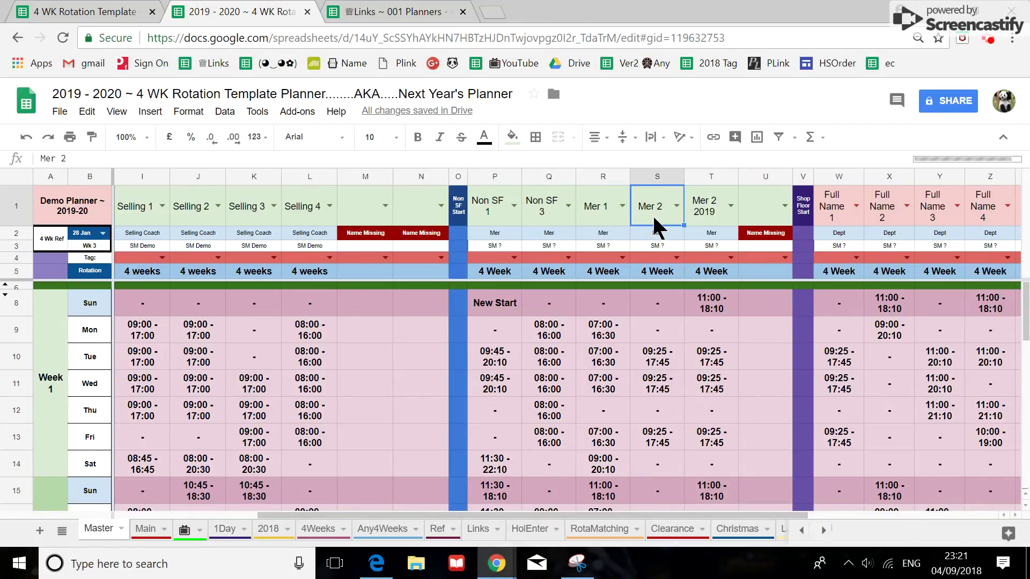
{"action": "key", "text": "Delete"}
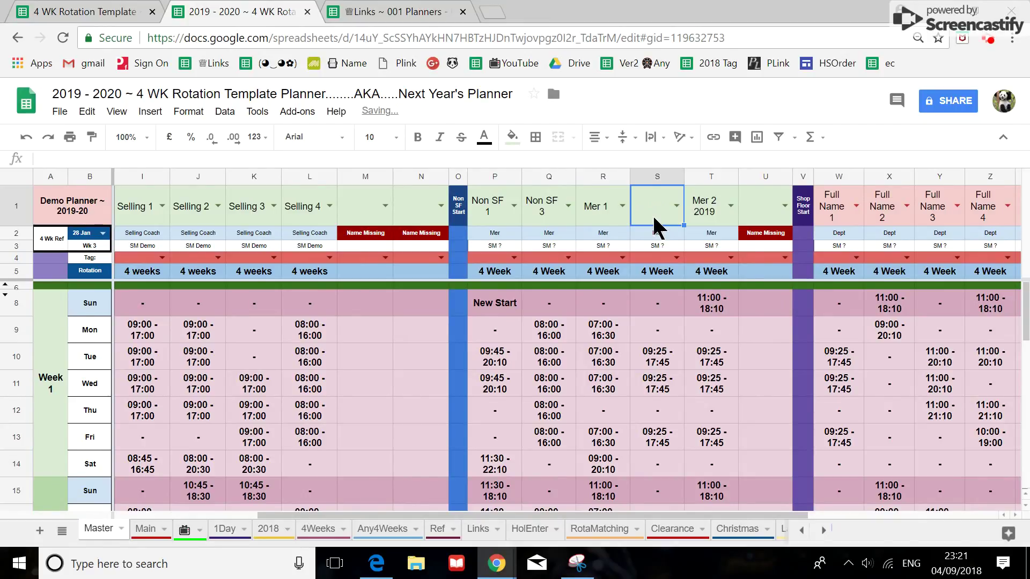
{"action": "left_click", "coordinate": [695, 208]}
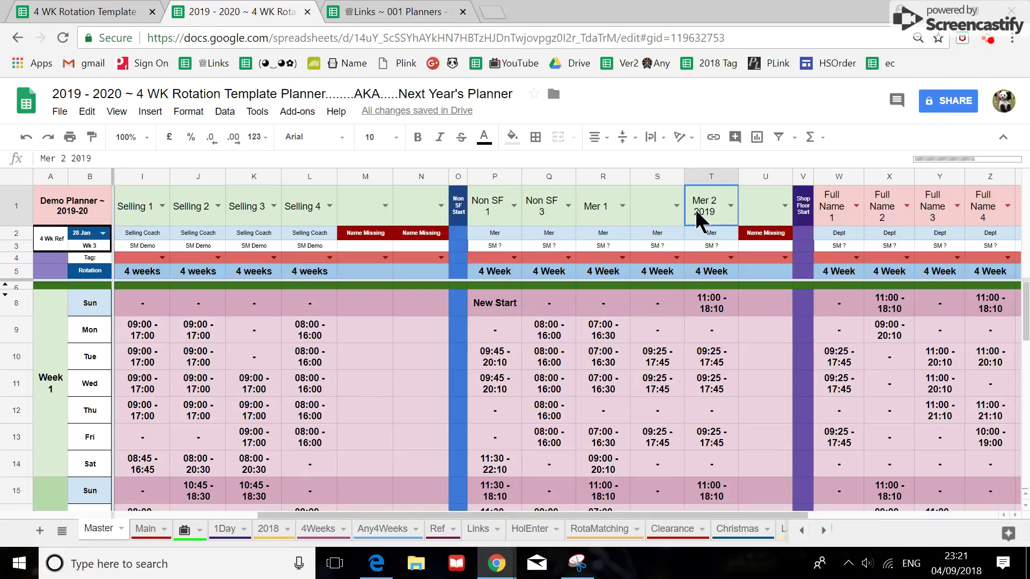
{"action": "key", "text": "ctrl+c"}
{"action": "left_click", "coordinate": [652, 208]}
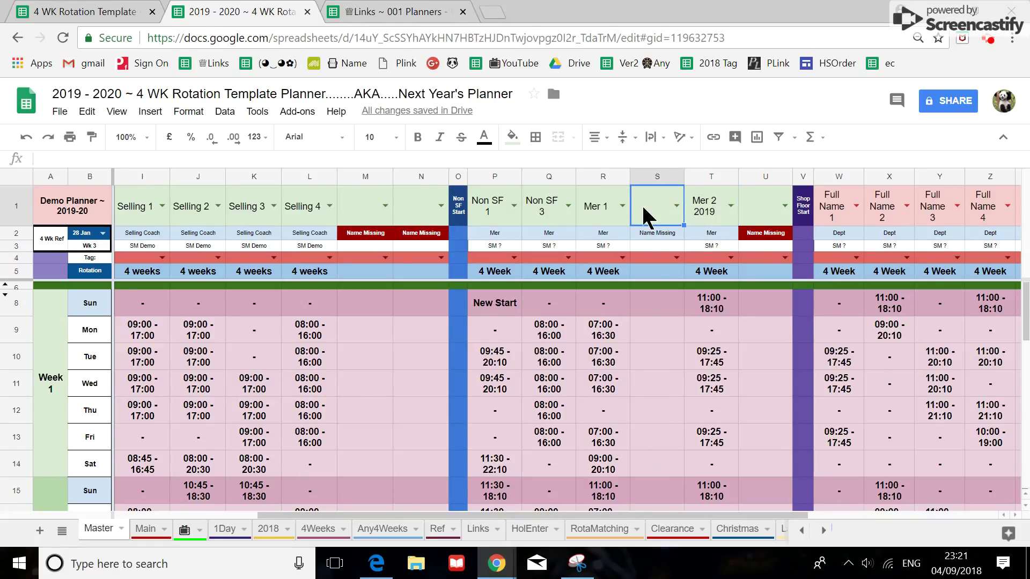
{"action": "key", "text": "ctrl+v"}
{"action": "left_click", "coordinate": [713, 209]}
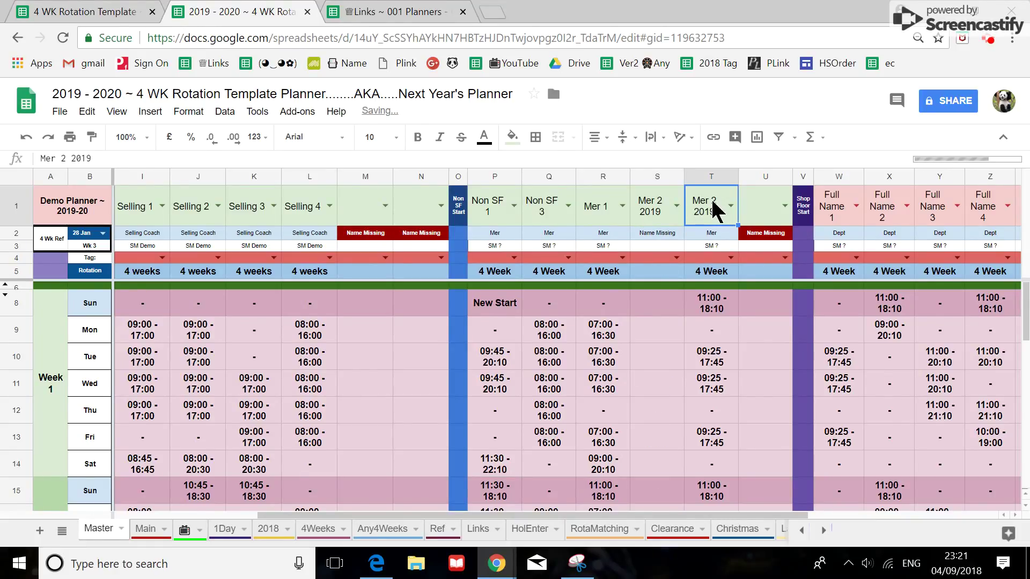
{"action": "key", "text": "Delete"}
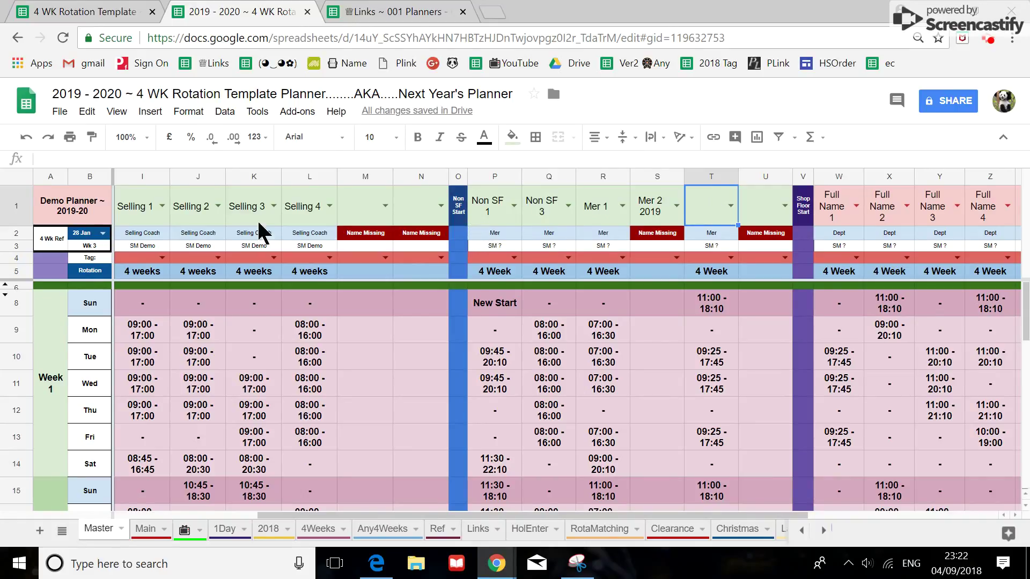
{"action": "left_click", "coordinate": [24, 214]}
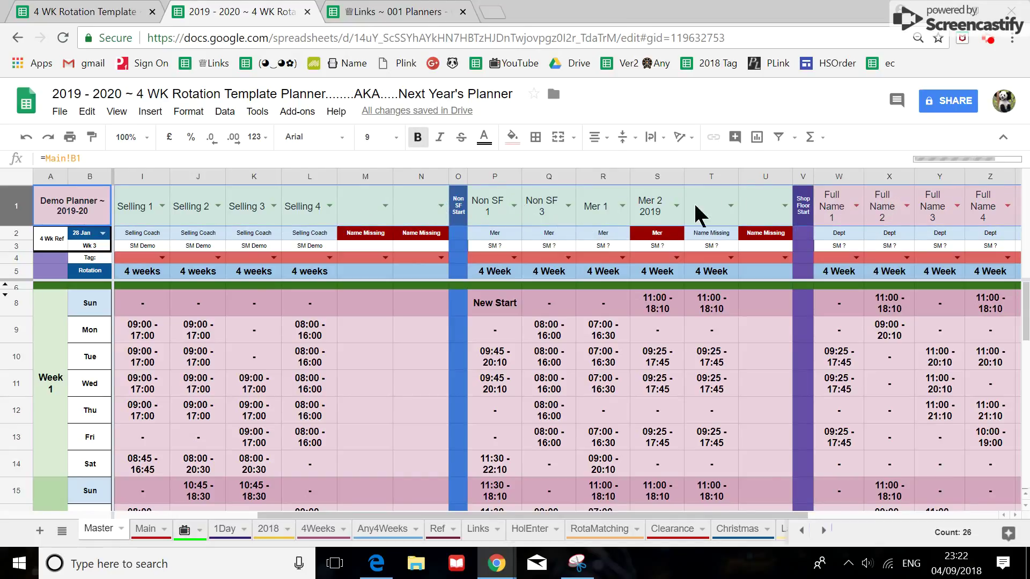
{"action": "left_click", "coordinate": [713, 202]}
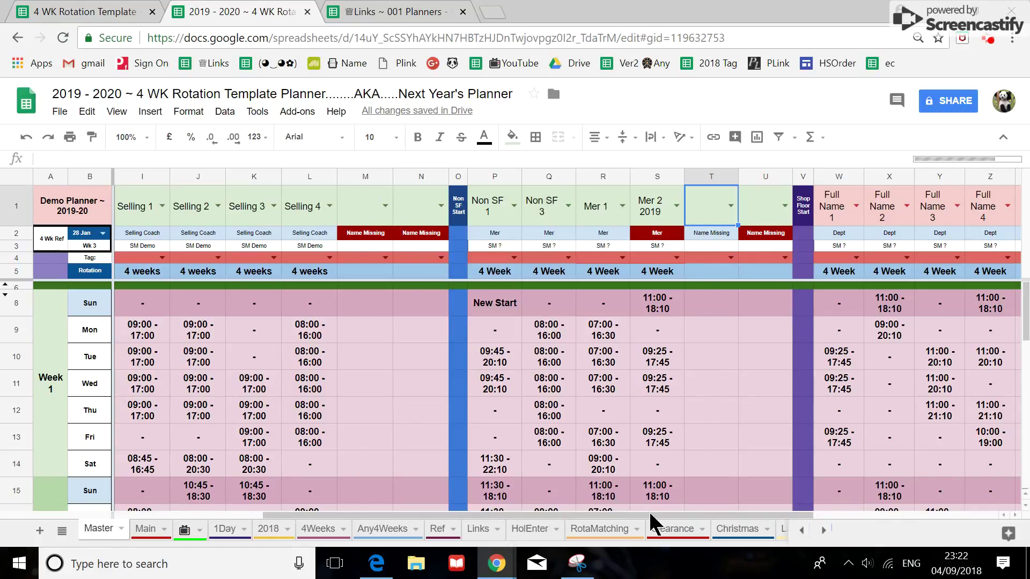
{"action": "left_click_drag", "start_coordinate": [649, 511], "coordinate": [856, 510]}
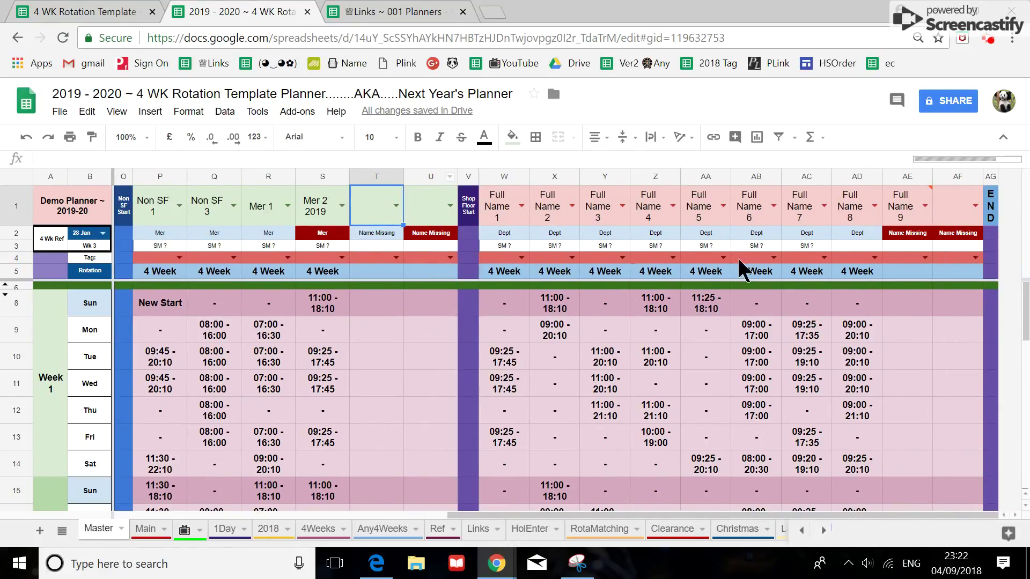
Insert two columns after Full Name 5 and fill the AA2 lookup formula across AB2:AC2.
{"action": "left_click_drag", "start_coordinate": [706, 176], "coordinate": [647, 174]}
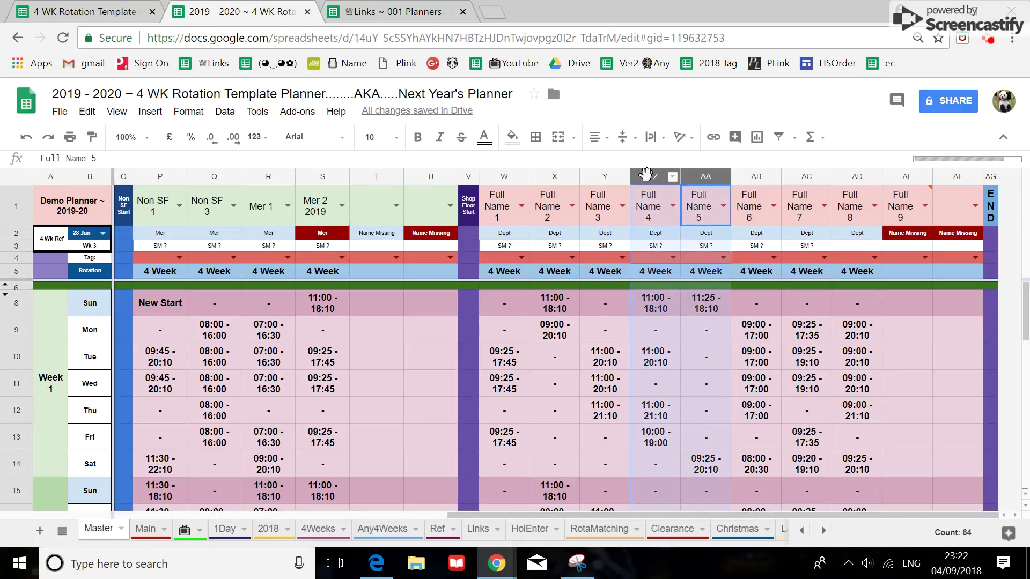
{"action": "right_click", "coordinate": [646, 174]}
{"action": "left_click", "coordinate": [716, 301]}
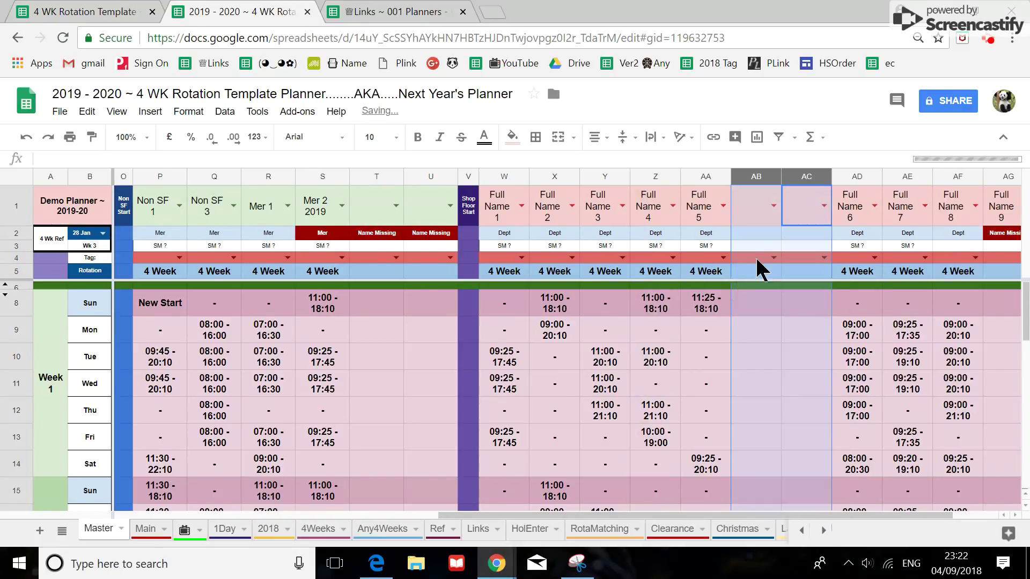
{"action": "left_click", "coordinate": [736, 234]}
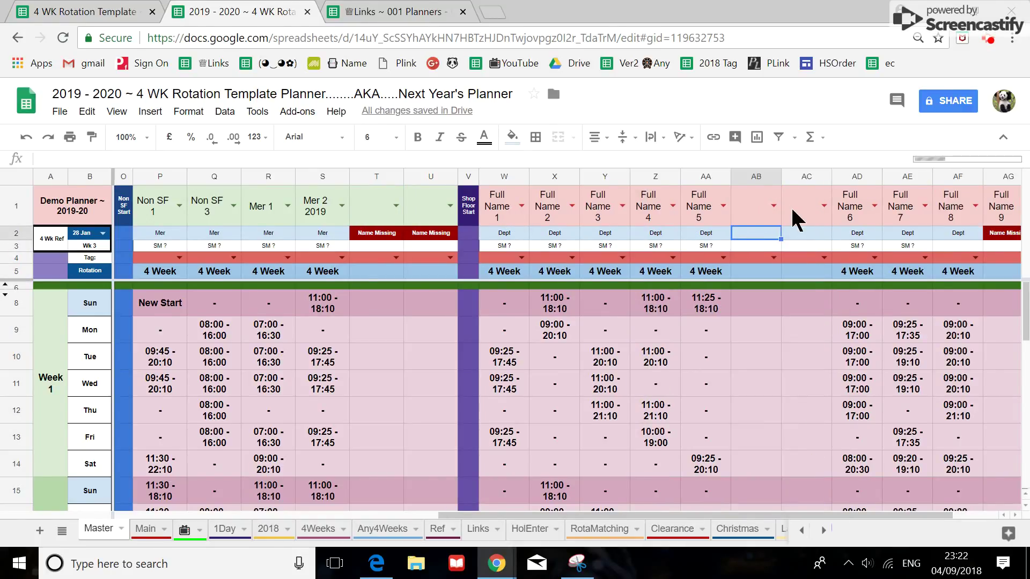
{"action": "left_click", "coordinate": [703, 235]}
{"action": "left_click_drag", "start_coordinate": [731, 239], "coordinate": [794, 239]}
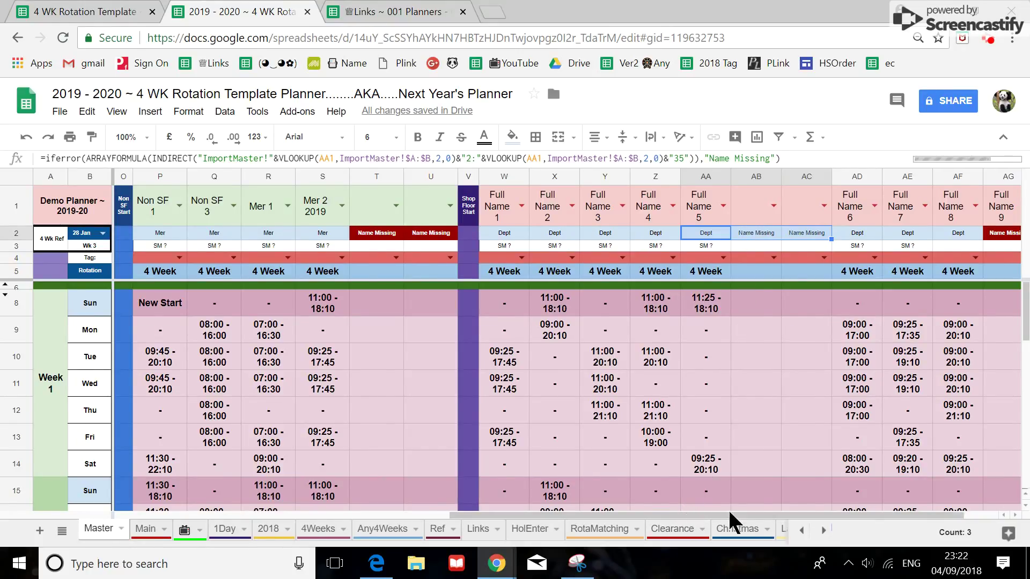
{"action": "scroll", "coordinate": [819, 510], "scroll_direction": "right", "scroll_amount": 2}
{"action": "scroll", "coordinate": [738, 499], "scroll_direction": "left", "scroll_amount": 5}
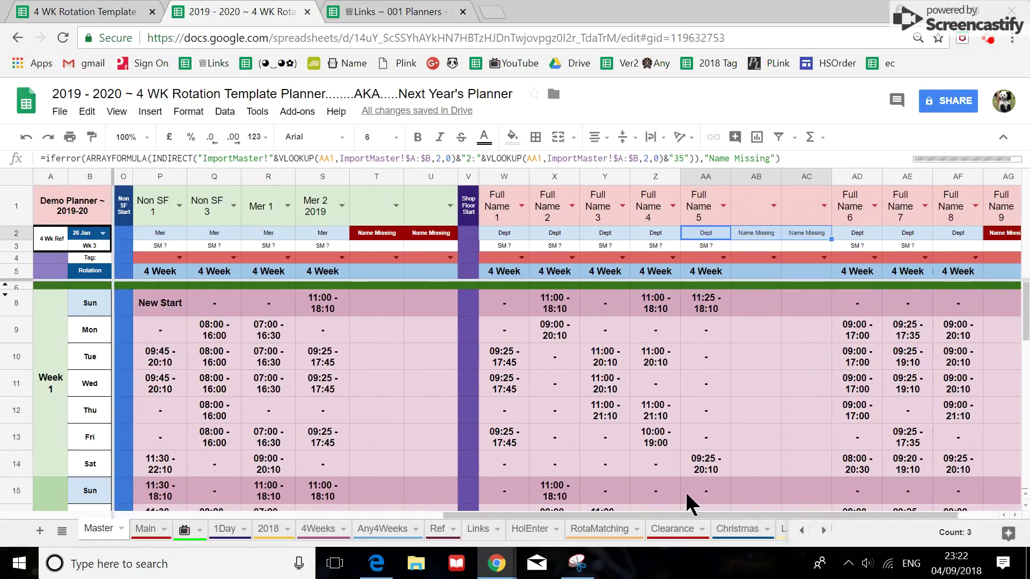
{"action": "scroll", "coordinate": [632, 498], "scroll_direction": "right", "scroll_amount": 5}
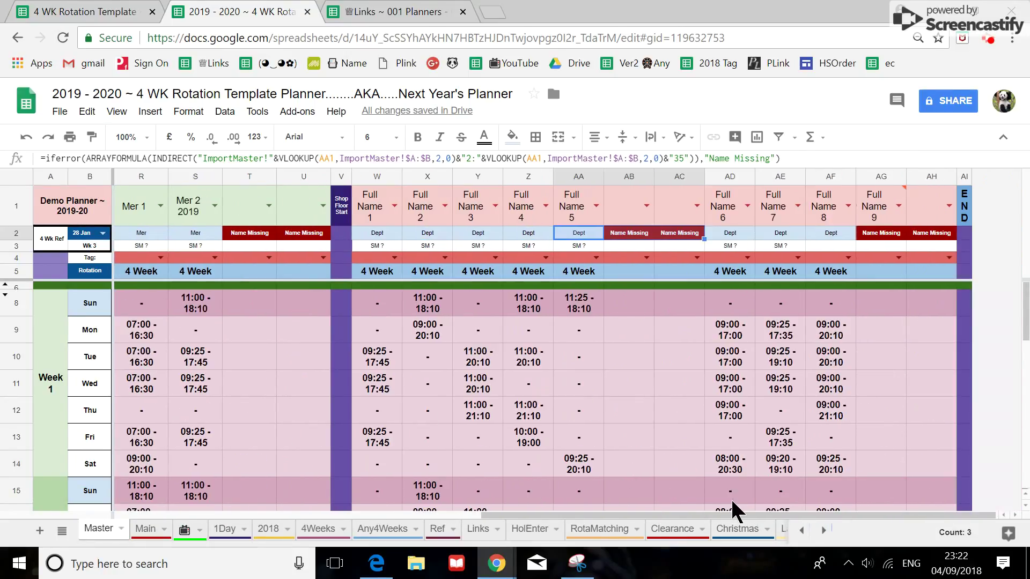